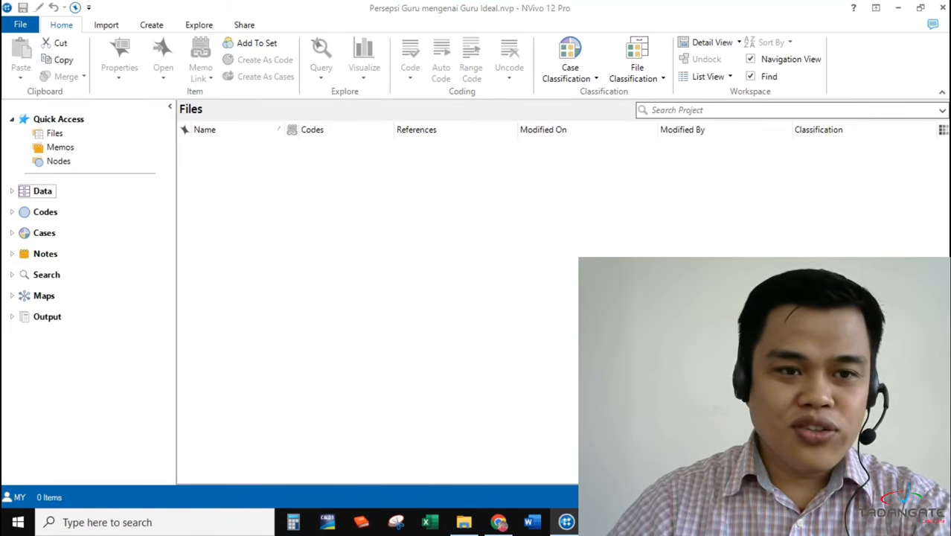
pyautogui.click(151, 28)
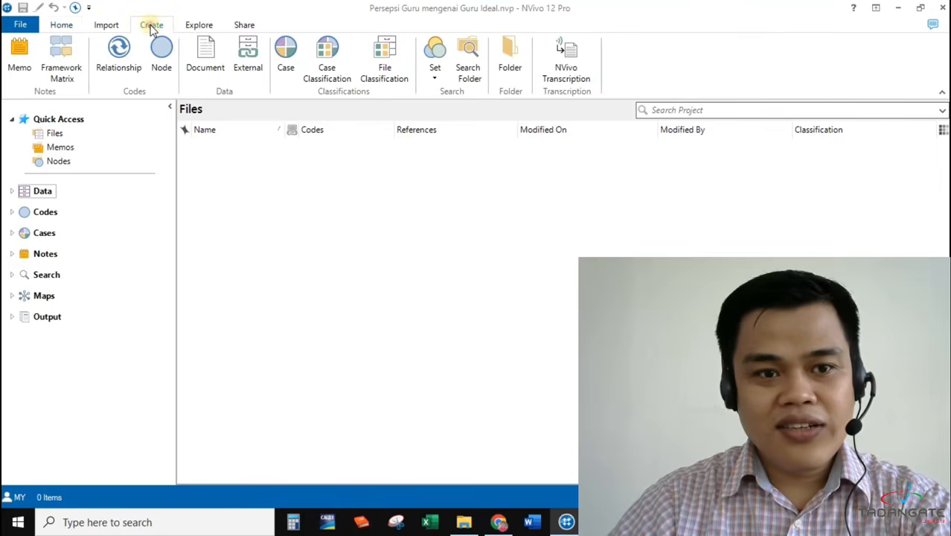
pyautogui.click(196, 27)
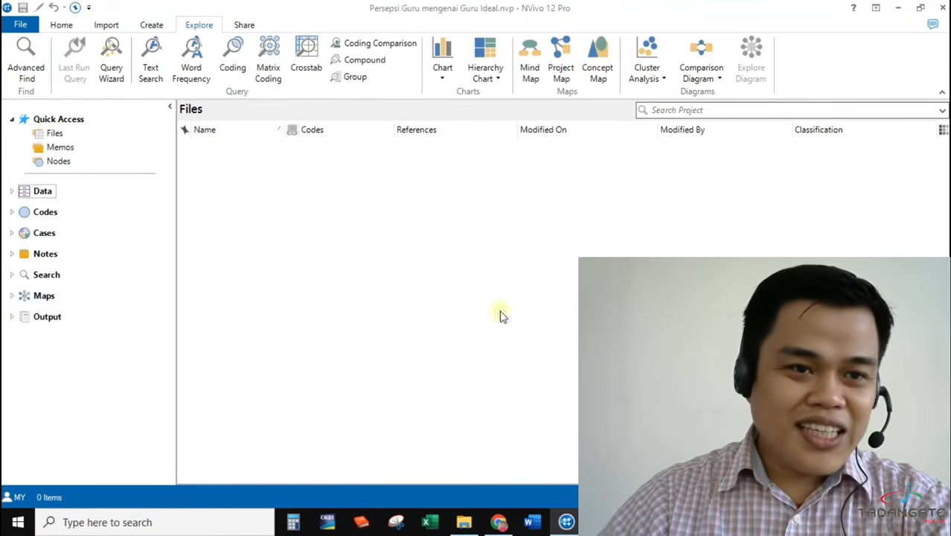
pyautogui.click(57, 26)
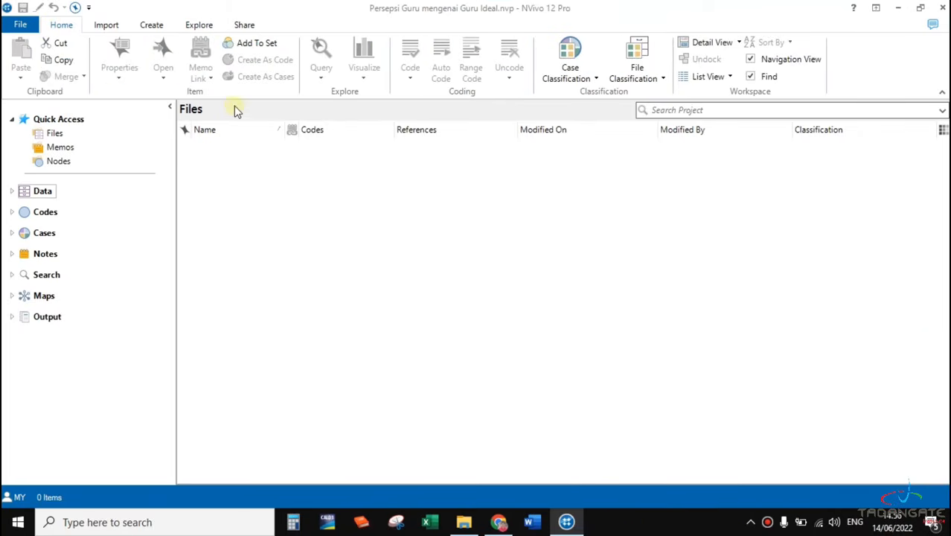
# Review the project's nodes and the interview documents in the Wawancara folder.
pyautogui.click(35, 214)
pyautogui.click(41, 233)
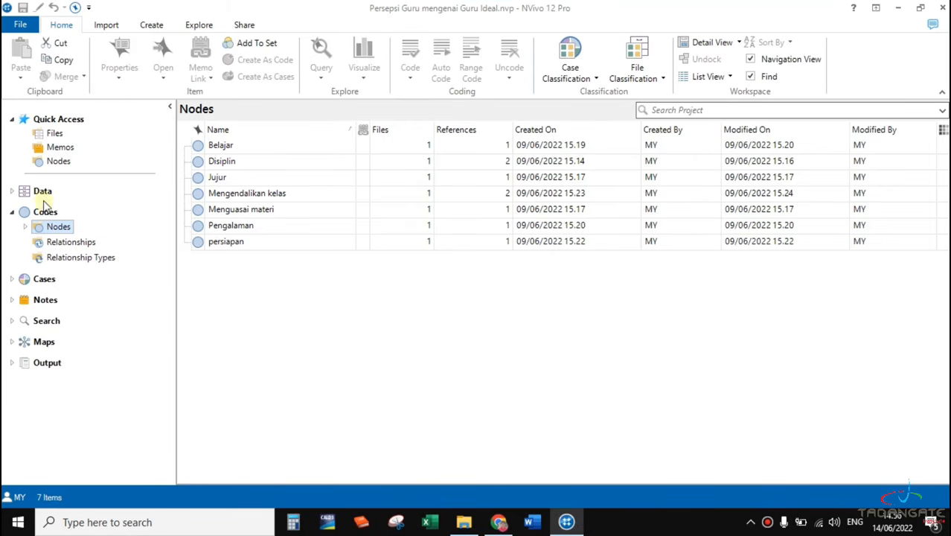
pyautogui.click(15, 190)
pyautogui.click(77, 221)
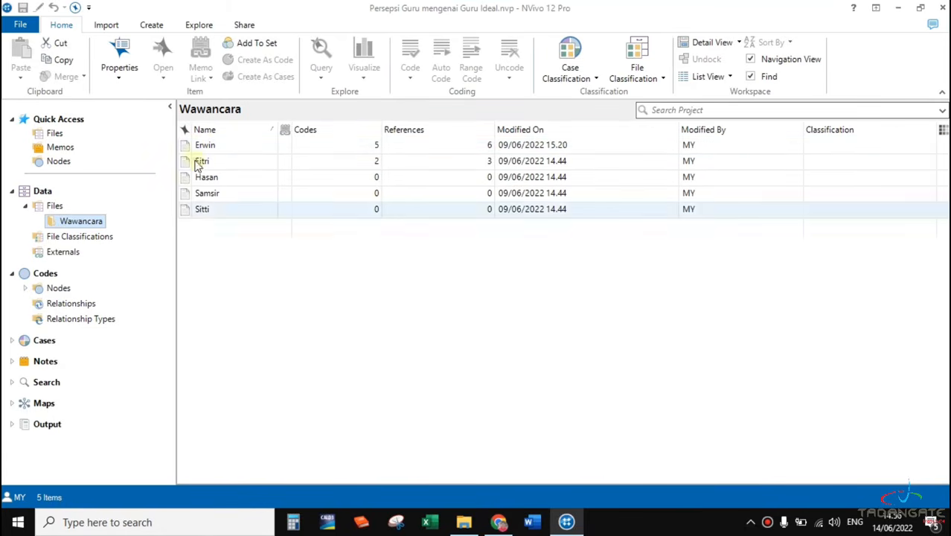
pyautogui.click(206, 148)
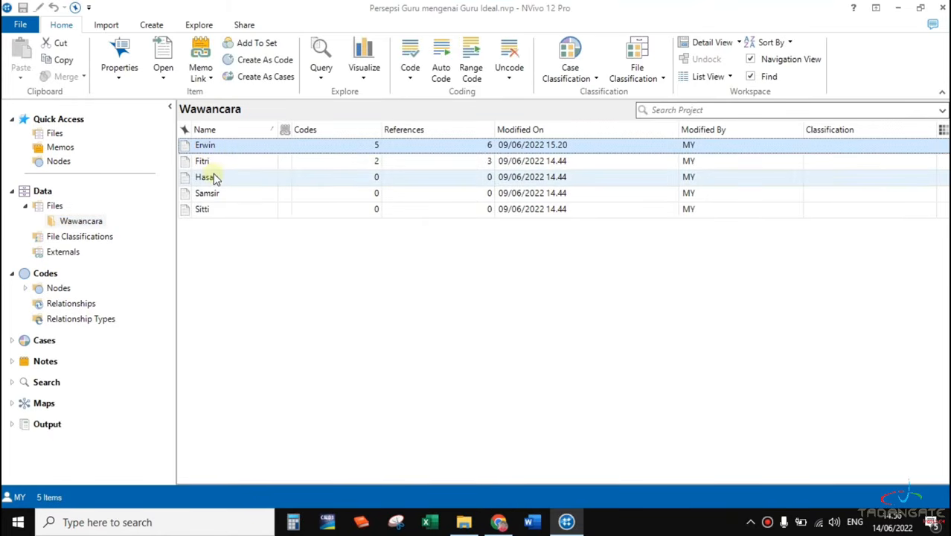
pyautogui.keyDown('shift'); pyautogui.click(204, 163); pyautogui.keyUp('shift')
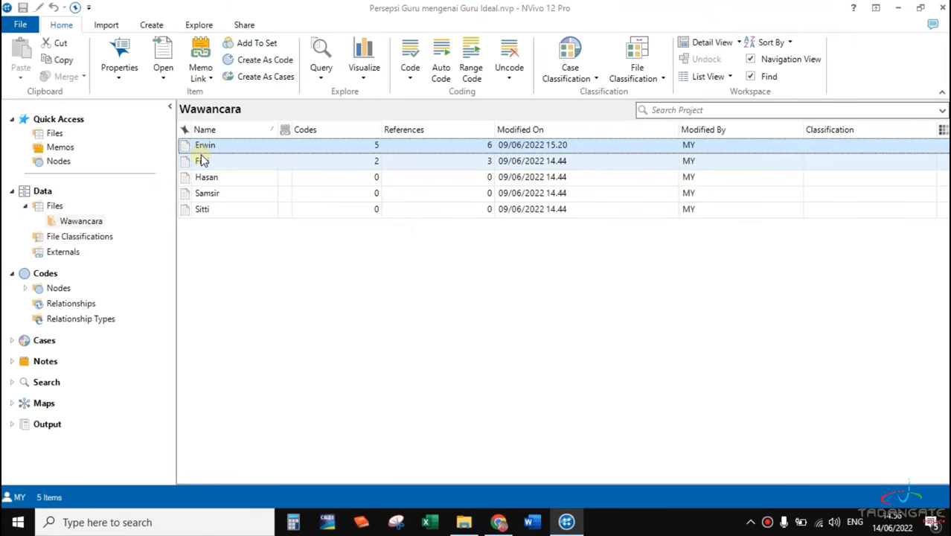
pyautogui.keyDown('ctrl'); pyautogui.click(210, 163); pyautogui.keyUp('ctrl')
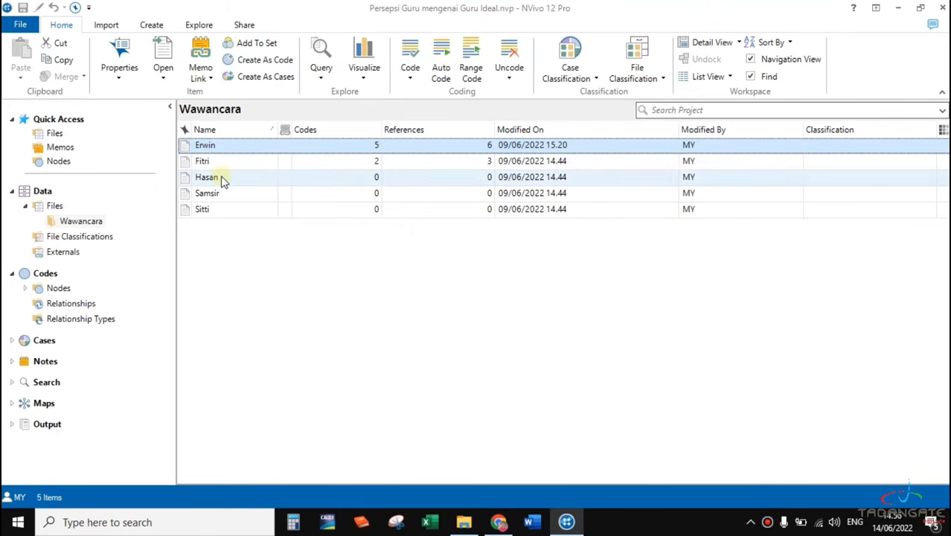
pyautogui.click(60, 288)
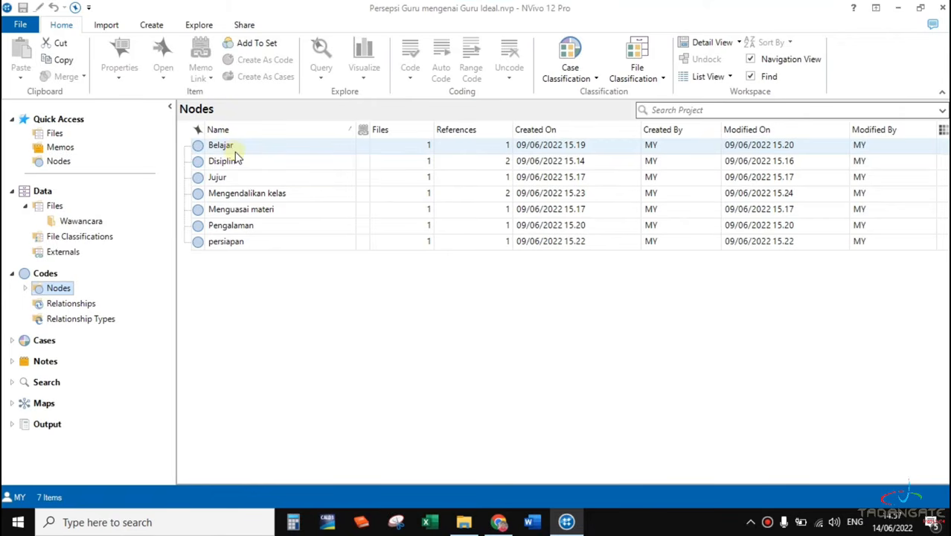
pyautogui.click(270, 354)
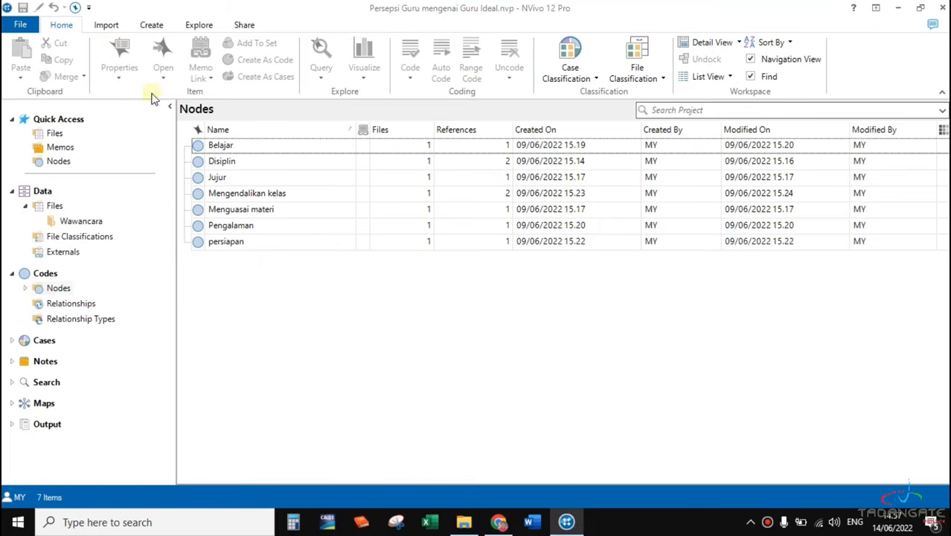
# Open a new Word Frequency query for the project.
pyautogui.click(199, 25)
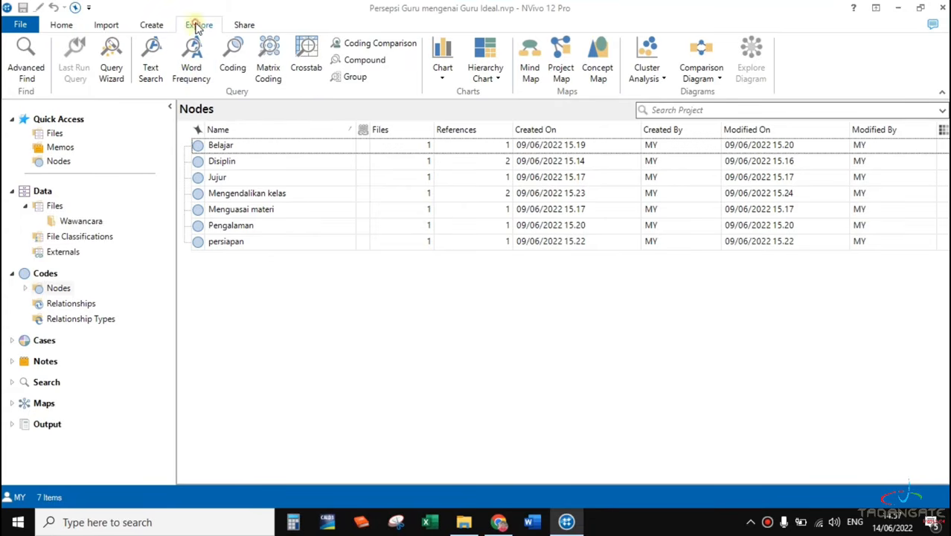
pyautogui.click(60, 25)
pyautogui.click(198, 26)
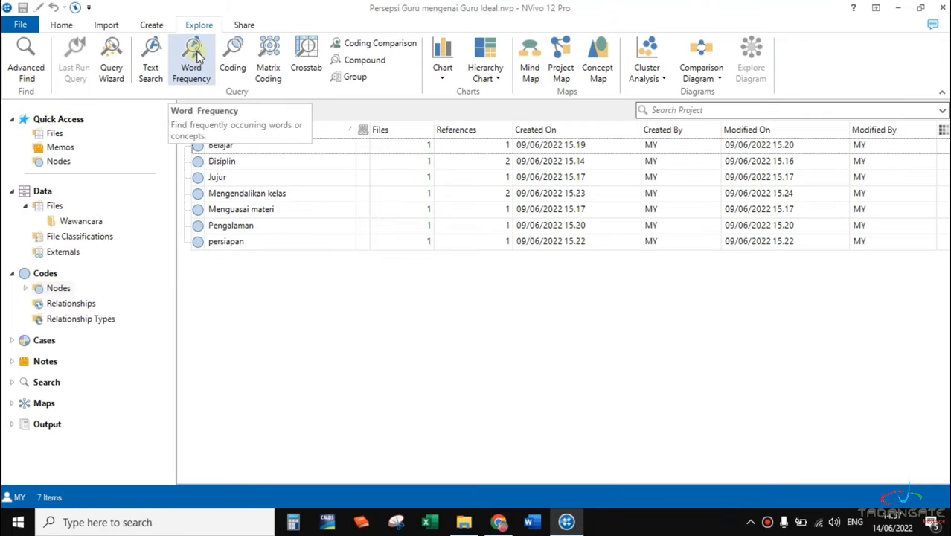
pyautogui.click(195, 59)
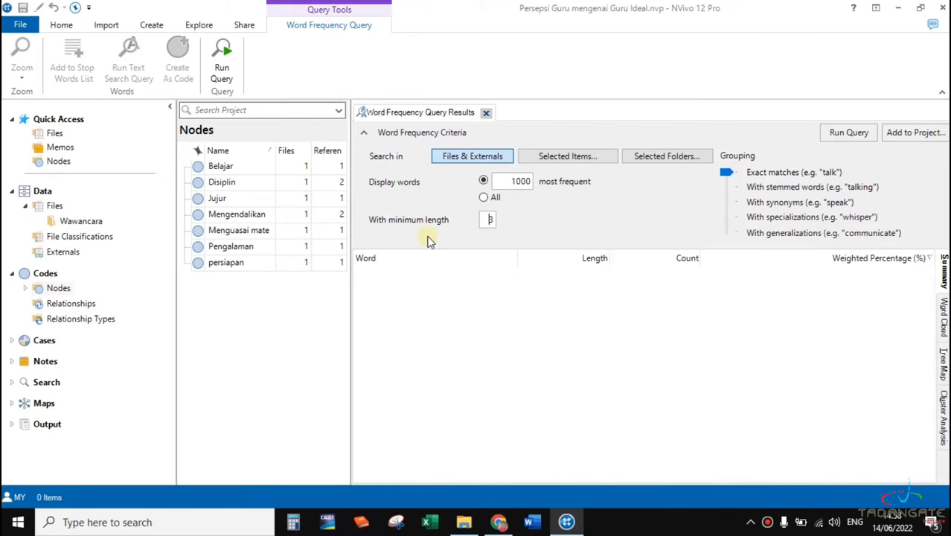
# Set the query's minimum word length to 5 and its grouping to exact matches.
pyautogui.click(552, 222)
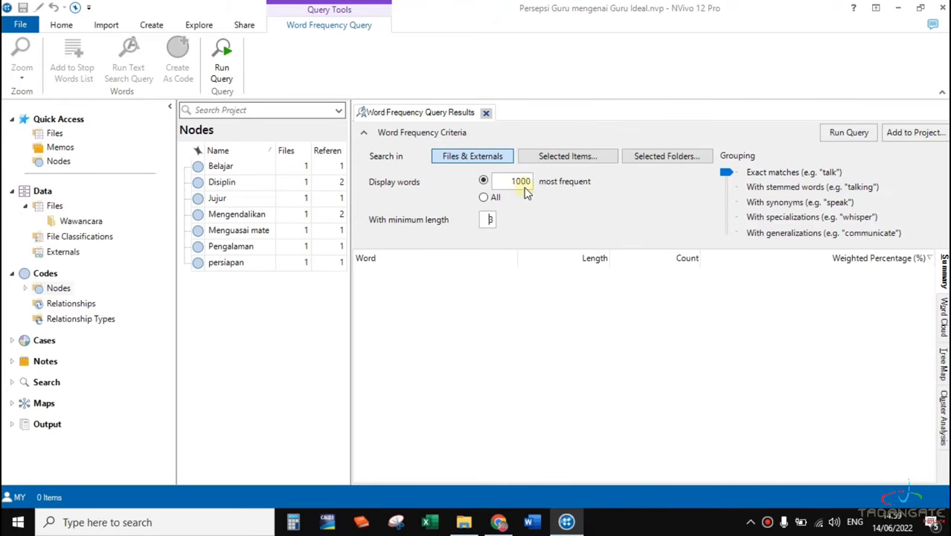
pyautogui.doubleClick(489, 219)
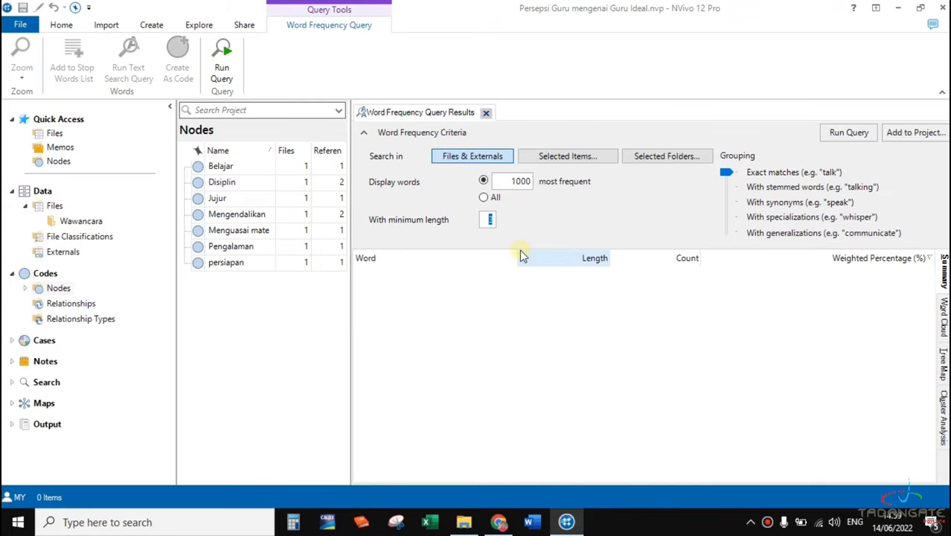
pyautogui.write('5')
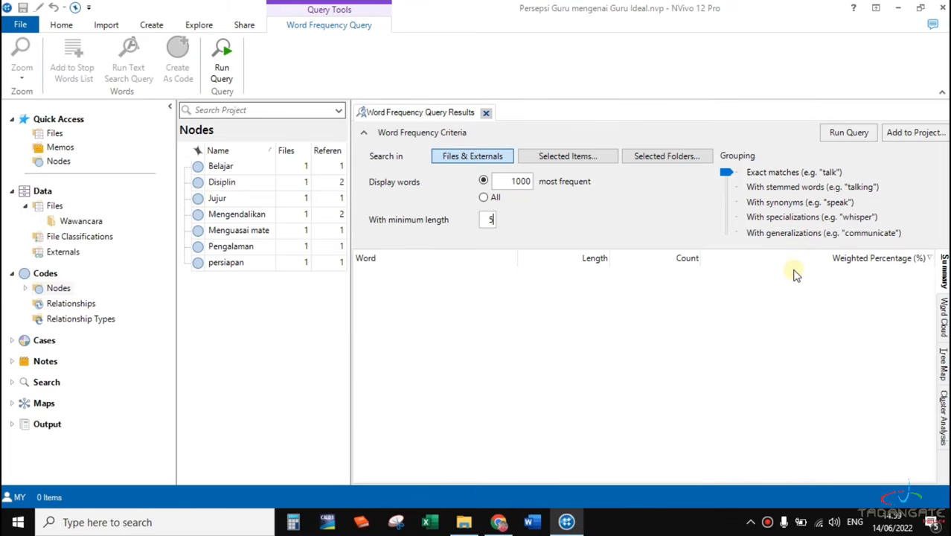
pyautogui.moveTo(726, 232); pyautogui.dragTo(725, 173)
pyautogui.click(543, 157)
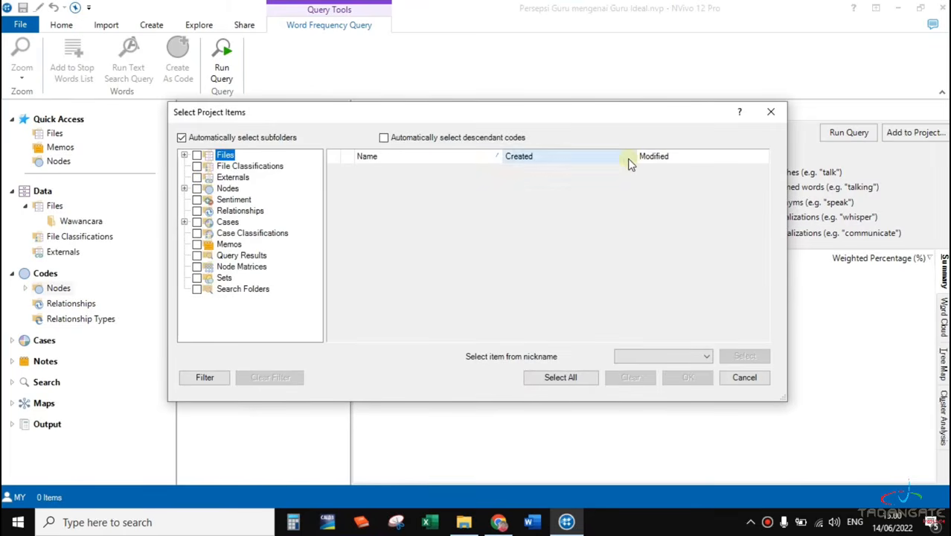
pyautogui.moveTo(516, 116); pyautogui.dragTo(573, 99)
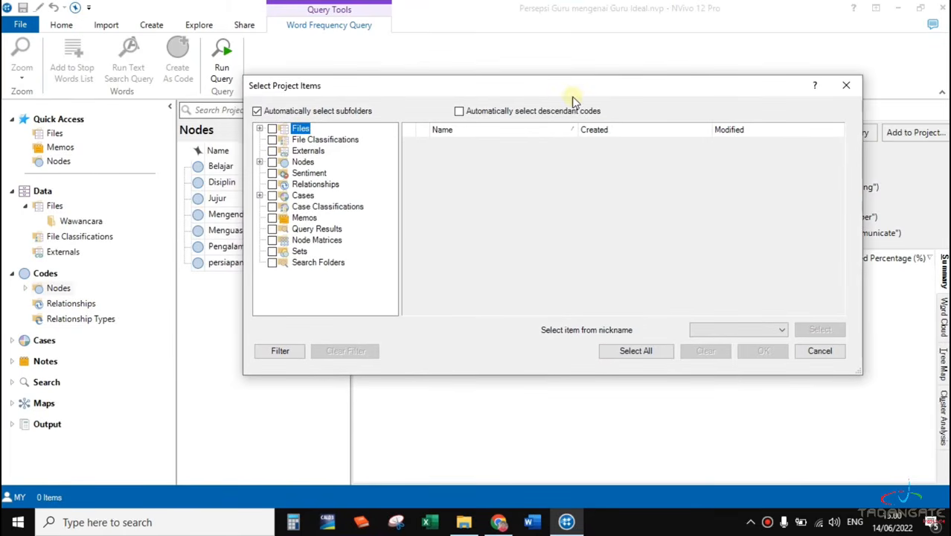
pyautogui.click(259, 129)
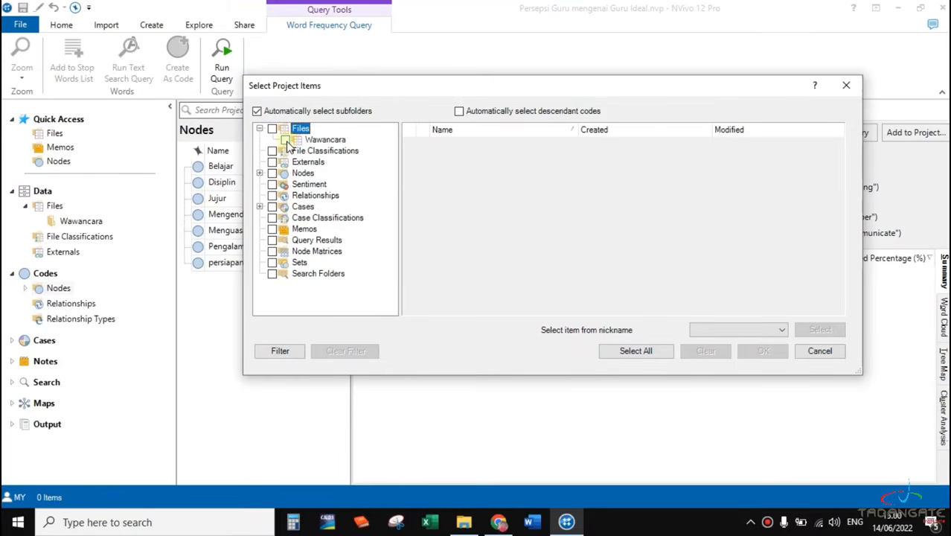
pyautogui.click(285, 139)
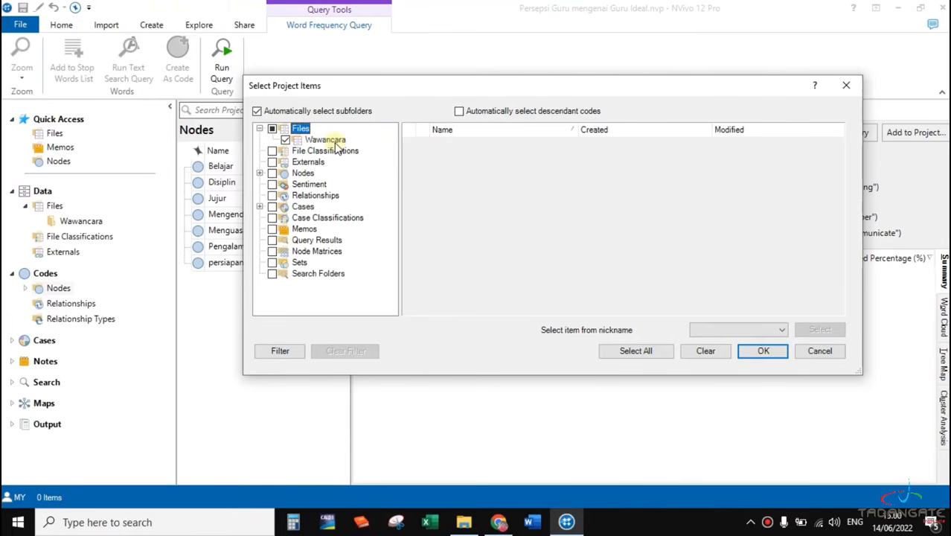
pyautogui.click(286, 141)
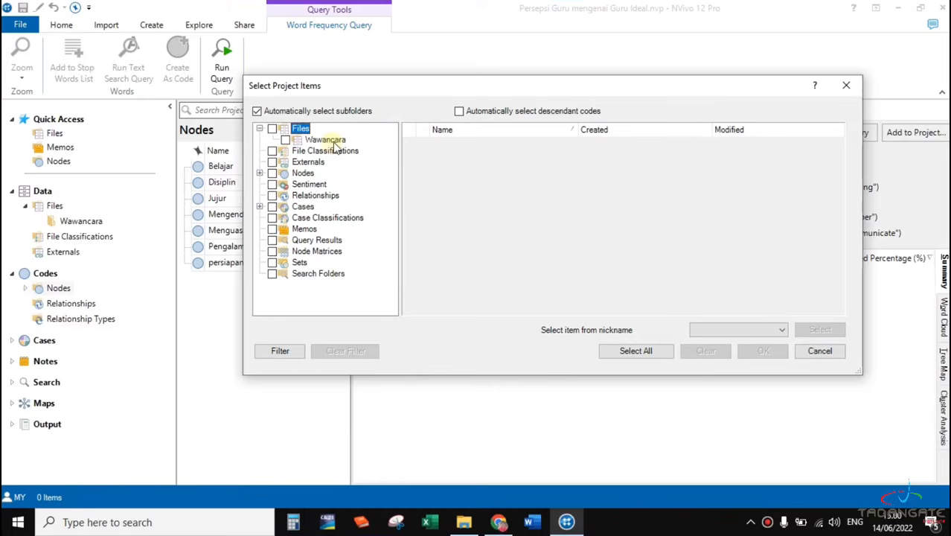
pyautogui.click(286, 141)
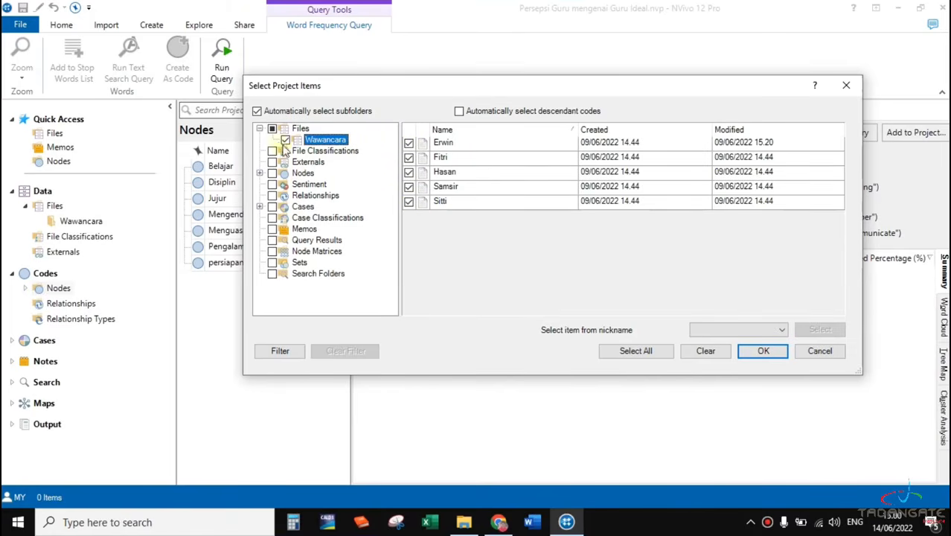
pyautogui.click(820, 352)
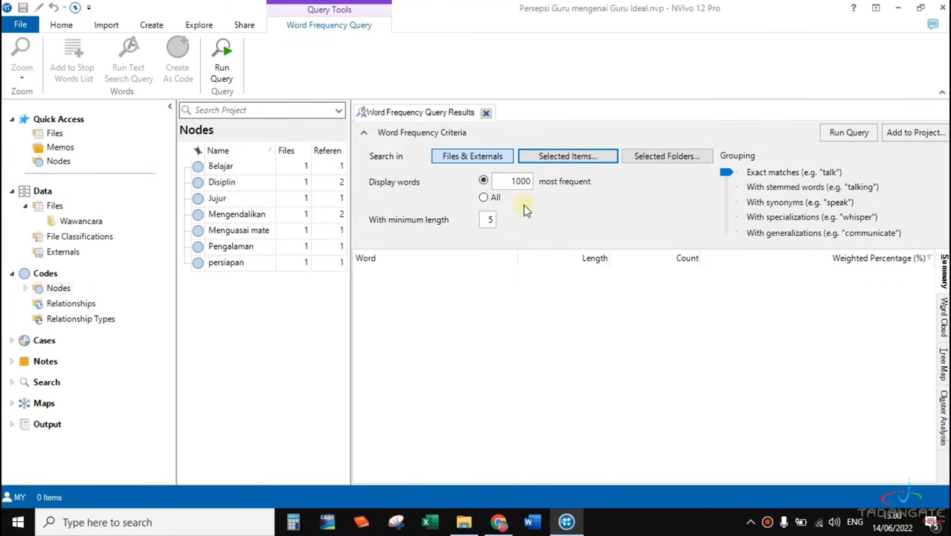
# Check which items the Files & Externals search scope covers by viewing Files, Externals and the Wawancara folder.
pyautogui.click(475, 160)
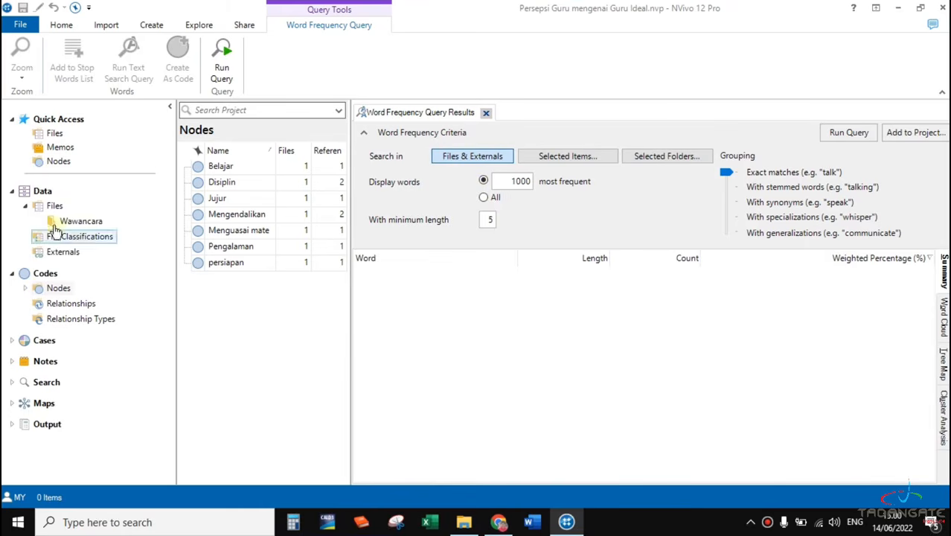
pyautogui.click(30, 211)
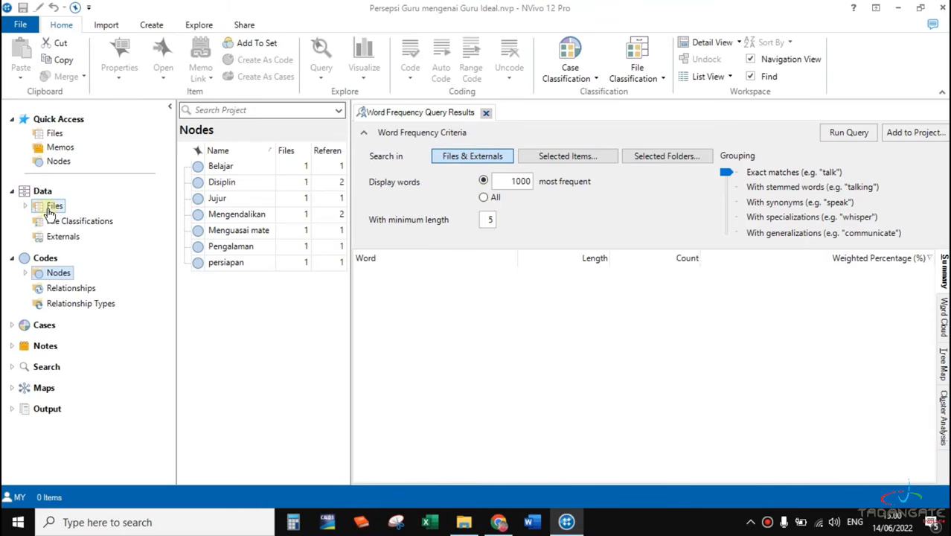
pyautogui.click(50, 209)
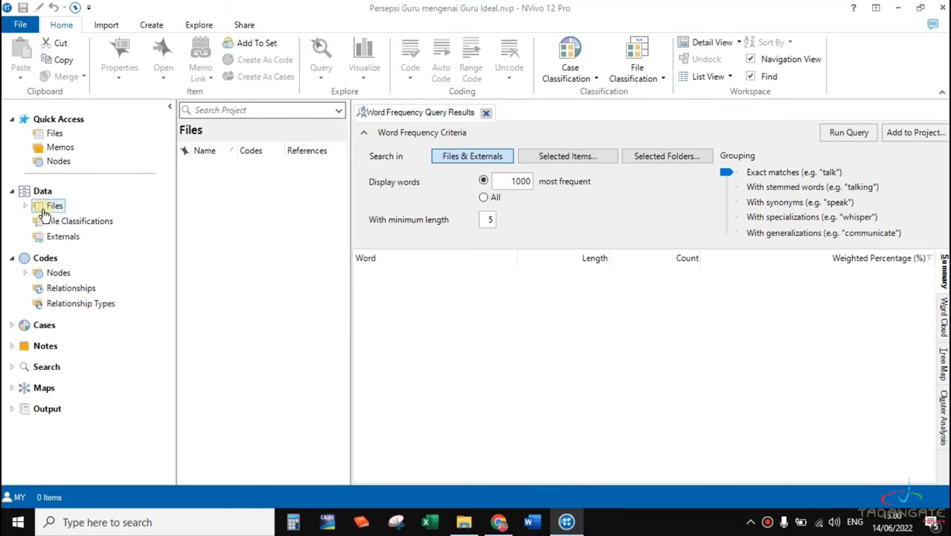
pyautogui.click(55, 237)
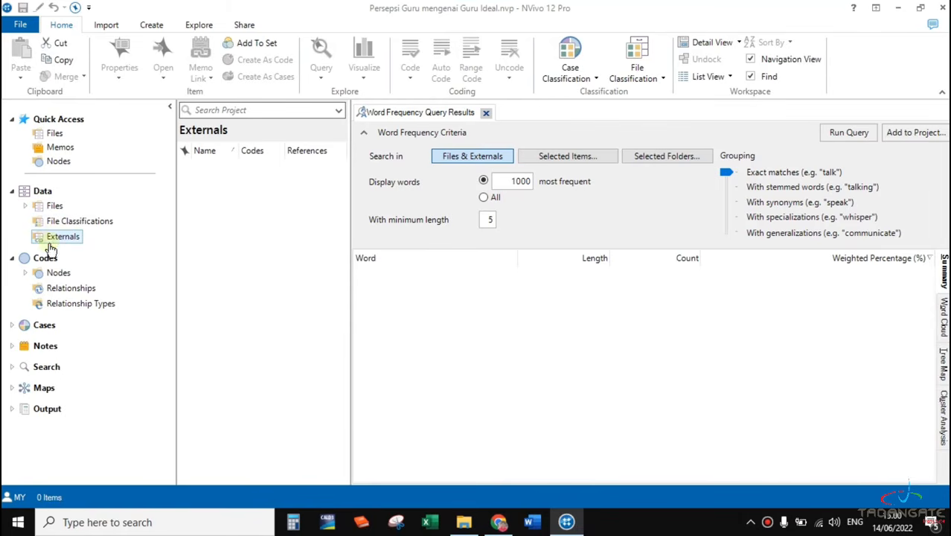
pyautogui.click(25, 206)
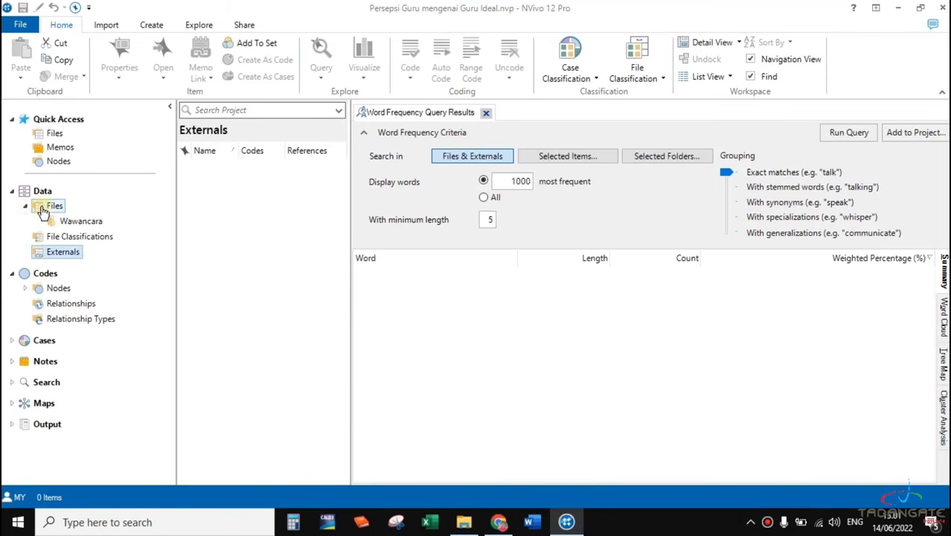
pyautogui.click(54, 206)
pyautogui.click(67, 225)
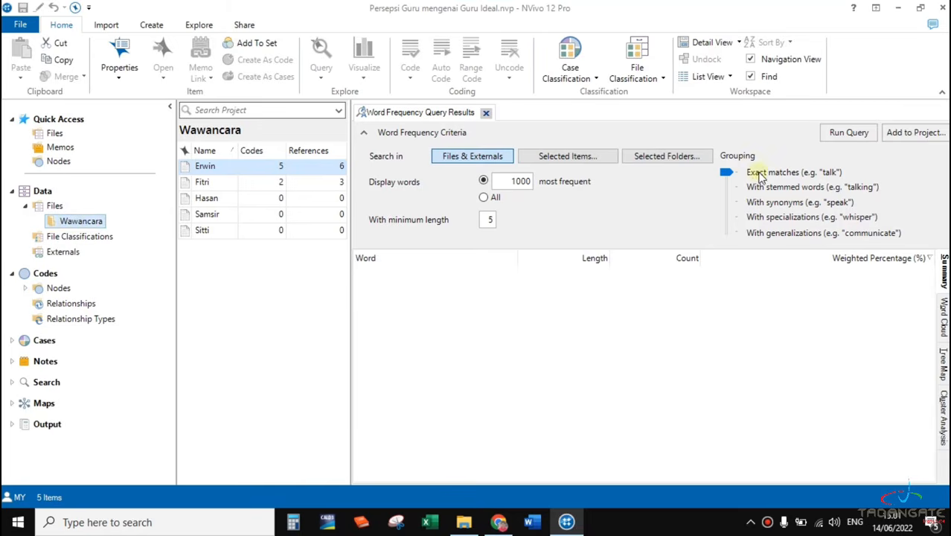
# Run the word frequency query on Files & Externals and inspect the result rows for kalau, tidak and ideal.
pyautogui.click(462, 160)
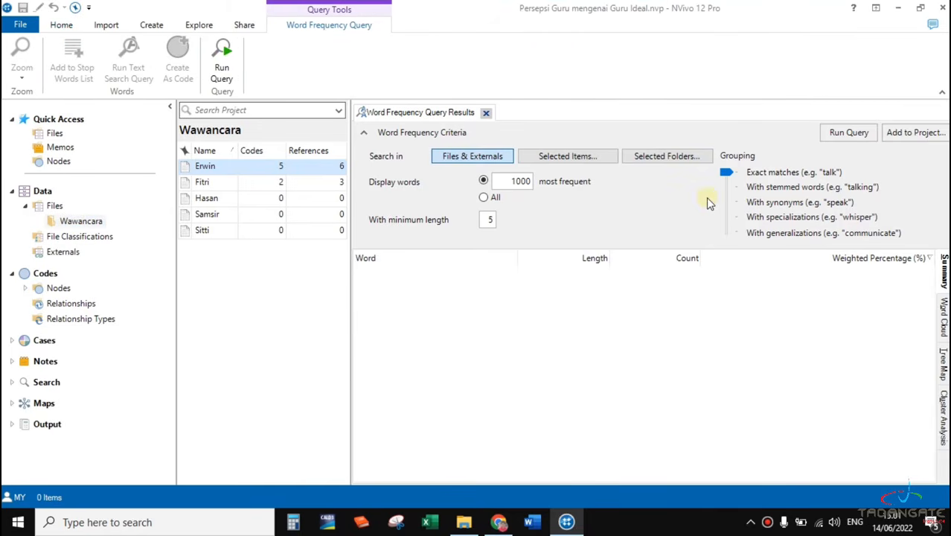
pyautogui.click(863, 136)
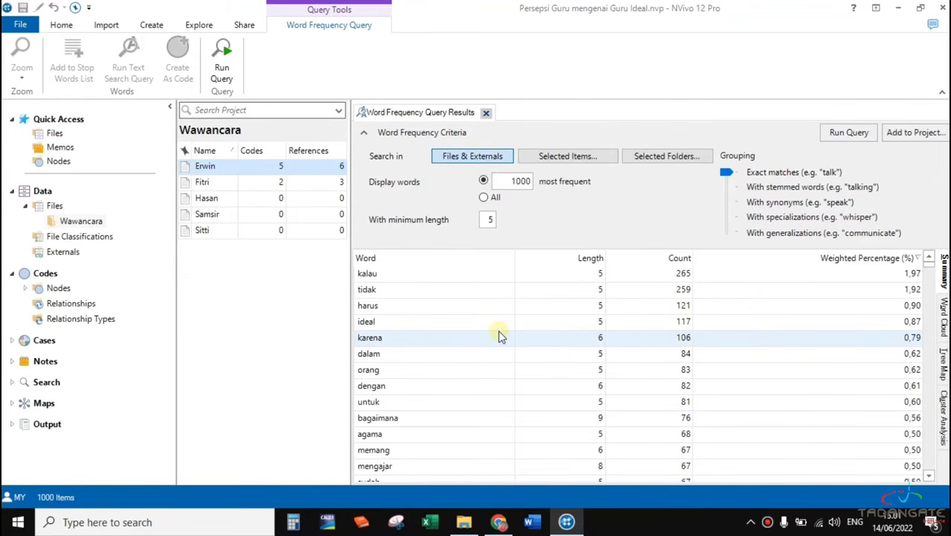
pyautogui.click(381, 280)
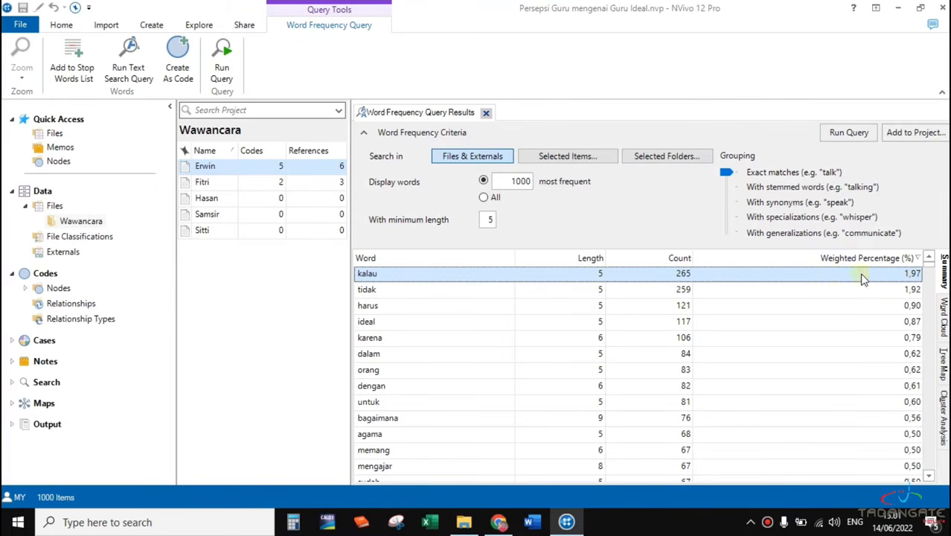
pyautogui.click(389, 290)
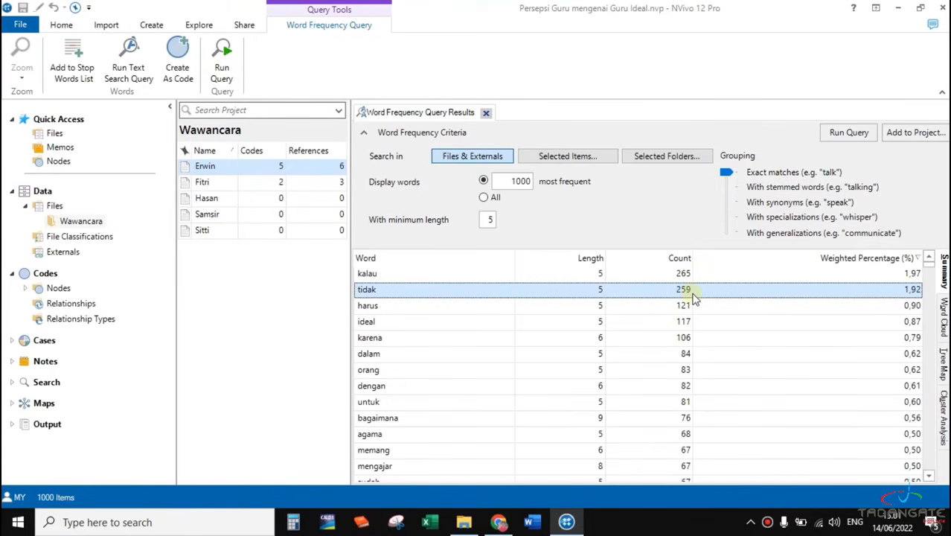
pyautogui.click(388, 321)
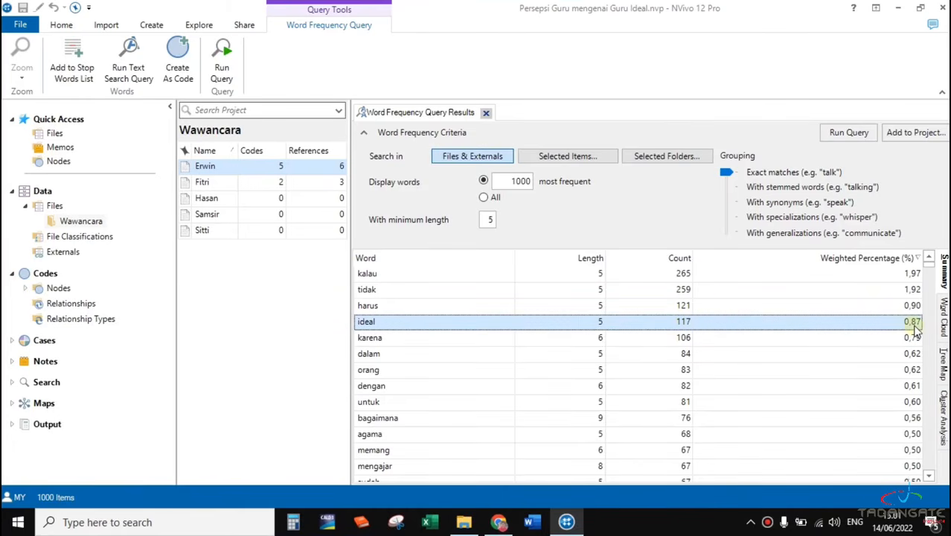
pyautogui.click(490, 218)
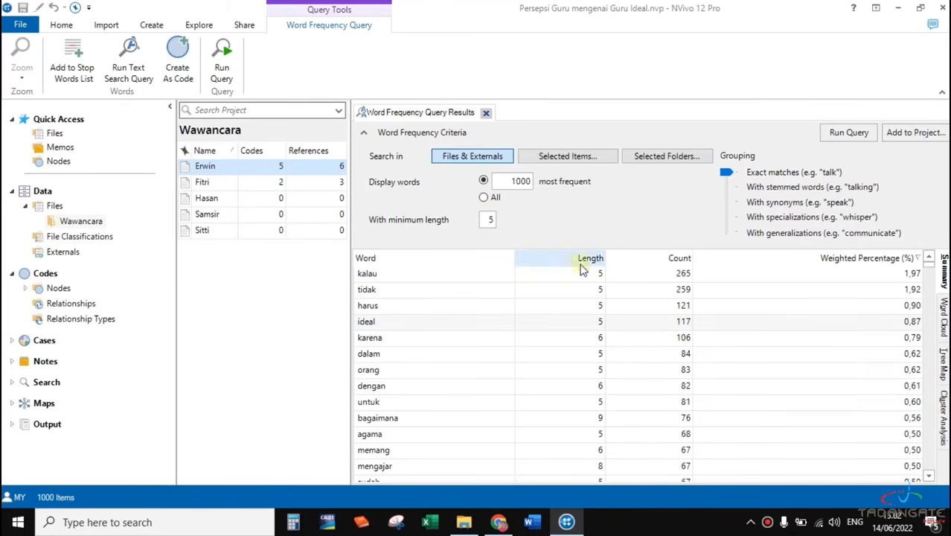
# Rerun the query with a minimum word length of 3 and inspect the rows for kita, saya, kalau, ini and ada.
pyautogui.scroll(-2, 596, 290)
pyautogui.scroll(2, 595, 286)
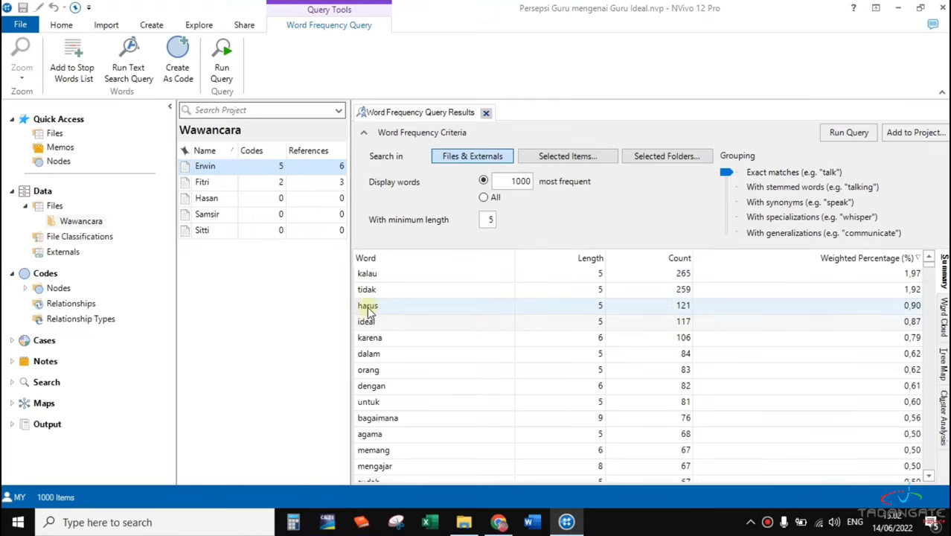
pyautogui.doubleClick(489, 219)
pyautogui.write('3')
pyautogui.click(833, 134)
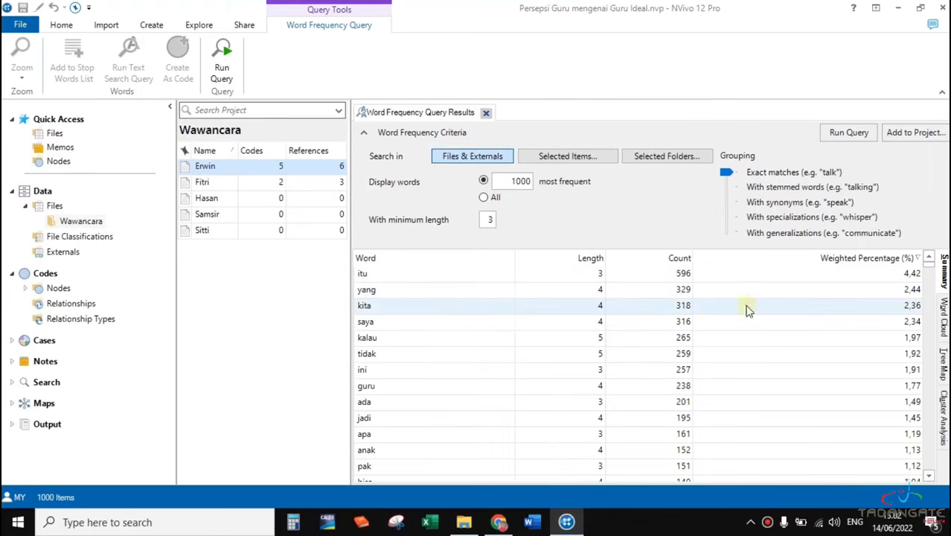
pyautogui.click(378, 303)
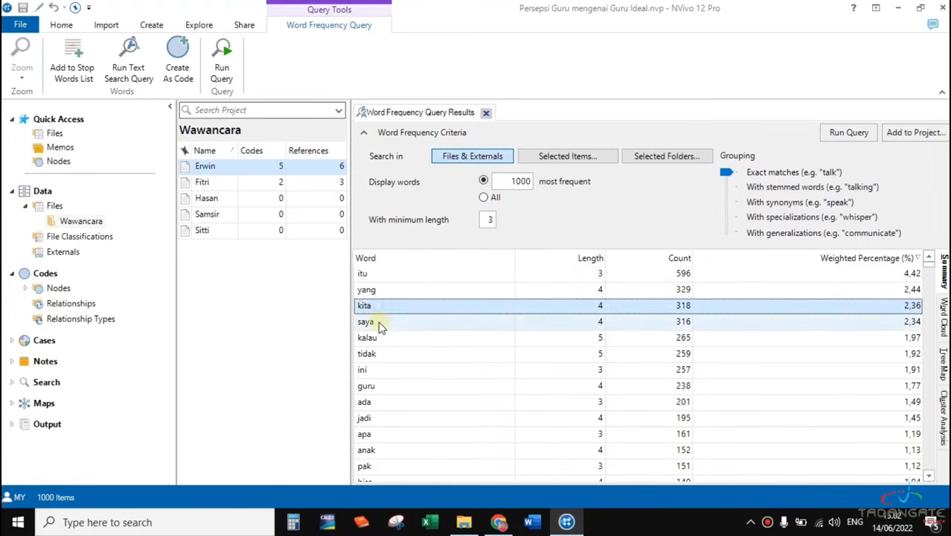
pyautogui.click(379, 323)
pyautogui.click(375, 338)
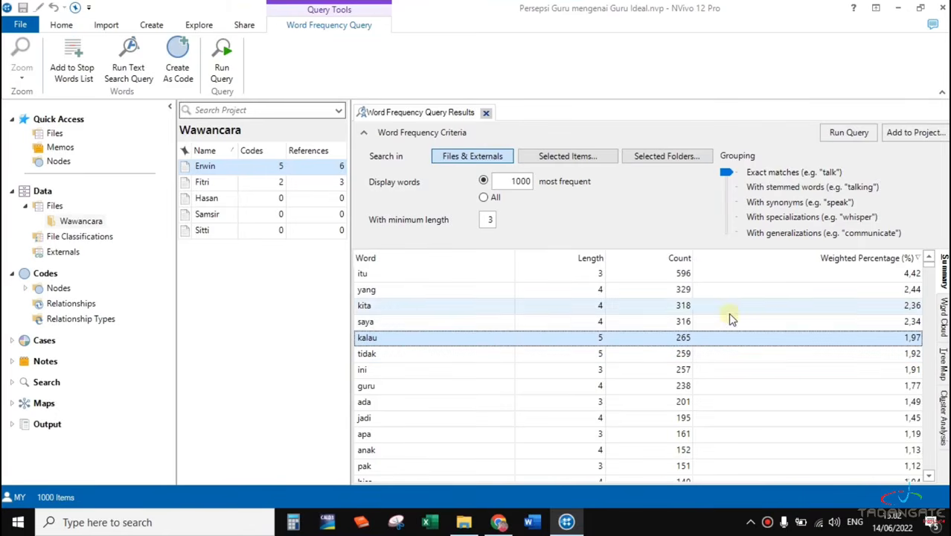
pyautogui.click(367, 370)
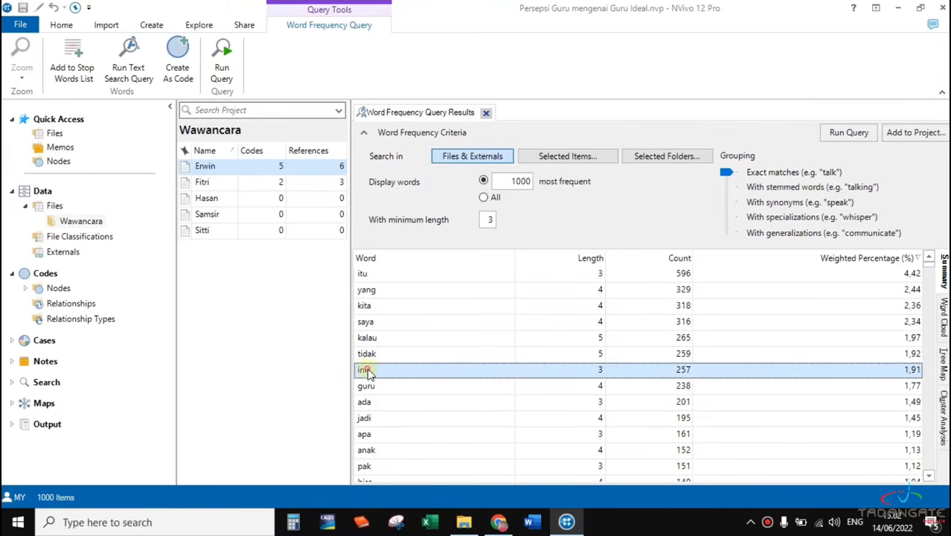
pyautogui.click(364, 401)
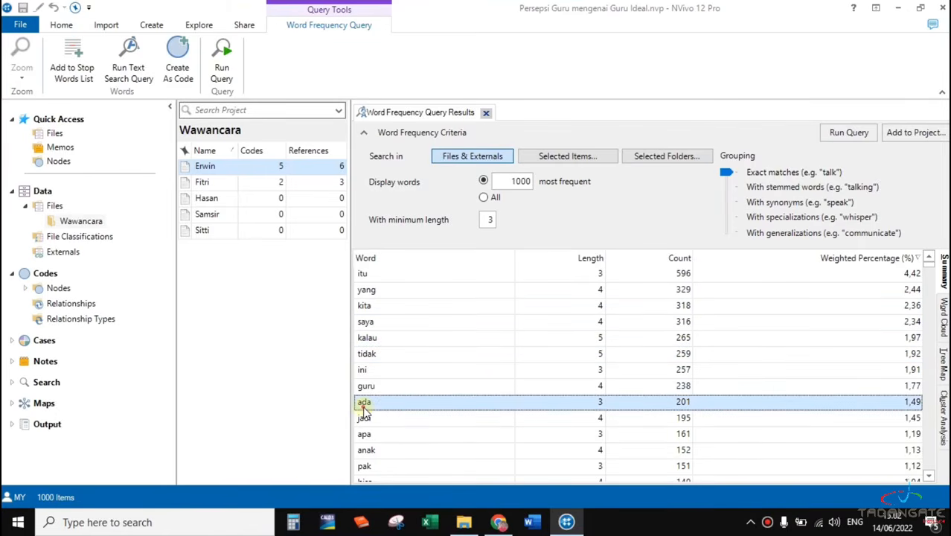
# Rerun the query with a minimum word length of 5 and examine the results as a word cloud.
pyautogui.click(488, 221)
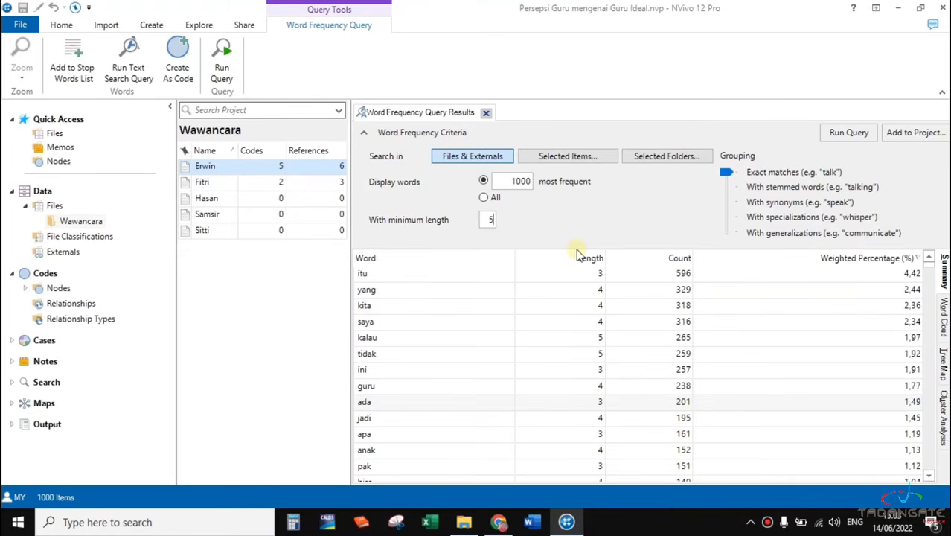
pyautogui.click(846, 135)
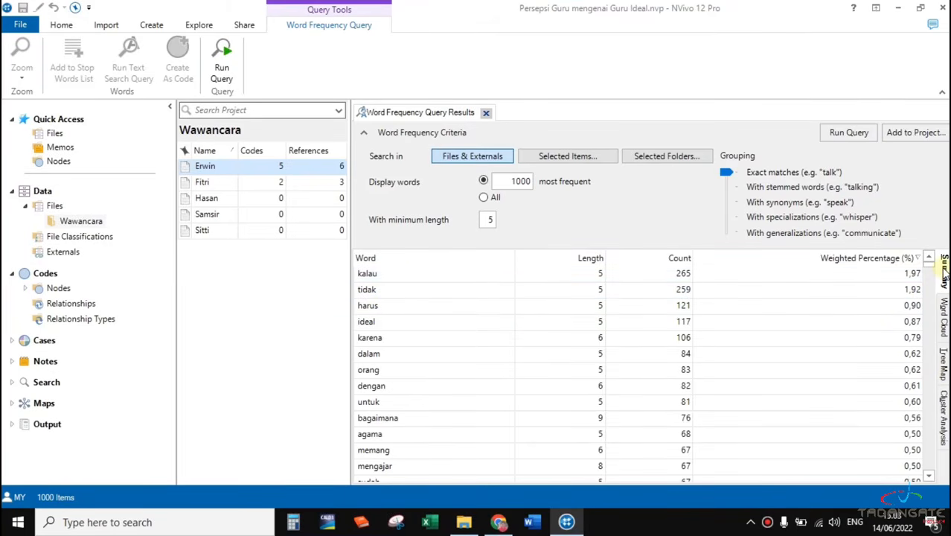
pyautogui.click(945, 318)
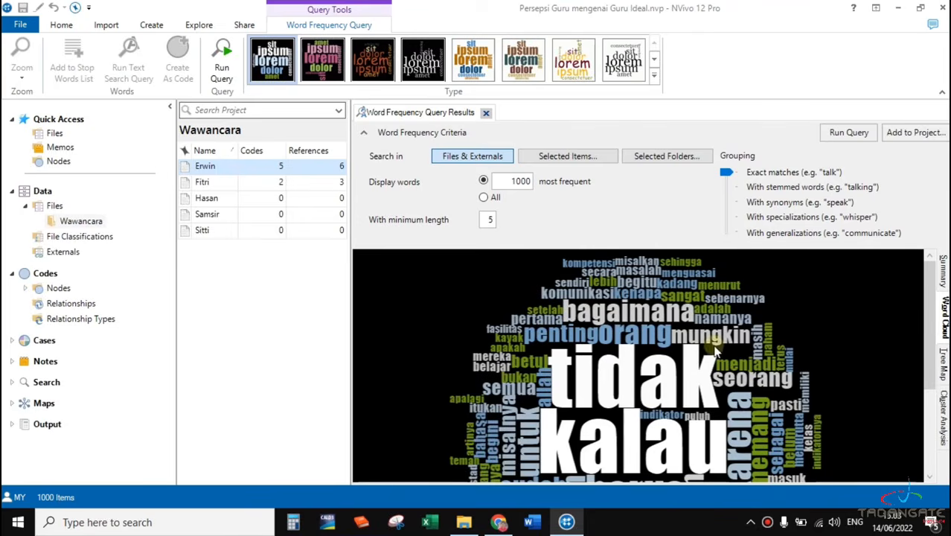
pyautogui.scroll(-1, 803, 354)
pyautogui.scroll(-1, 803, 355)
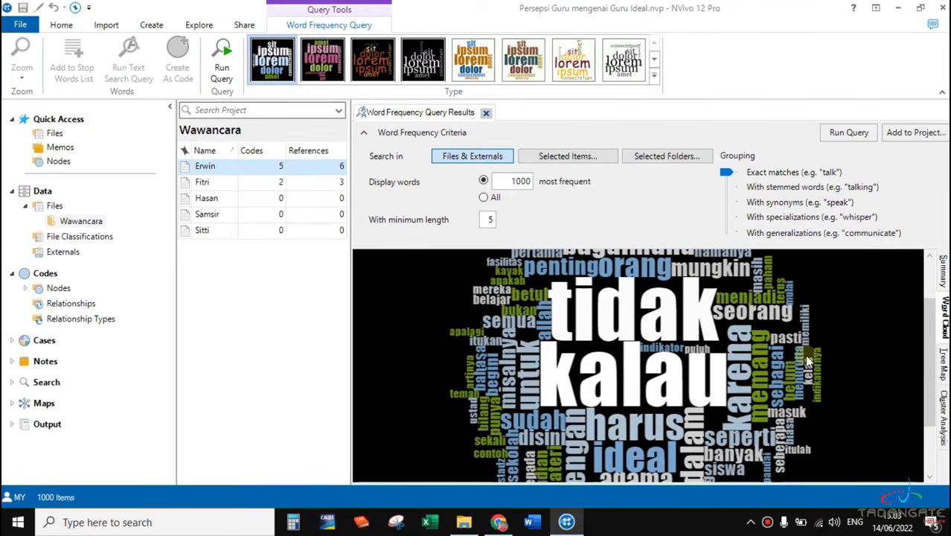
pyautogui.scroll(-1, 806, 356)
pyautogui.scroll(1, 804, 356)
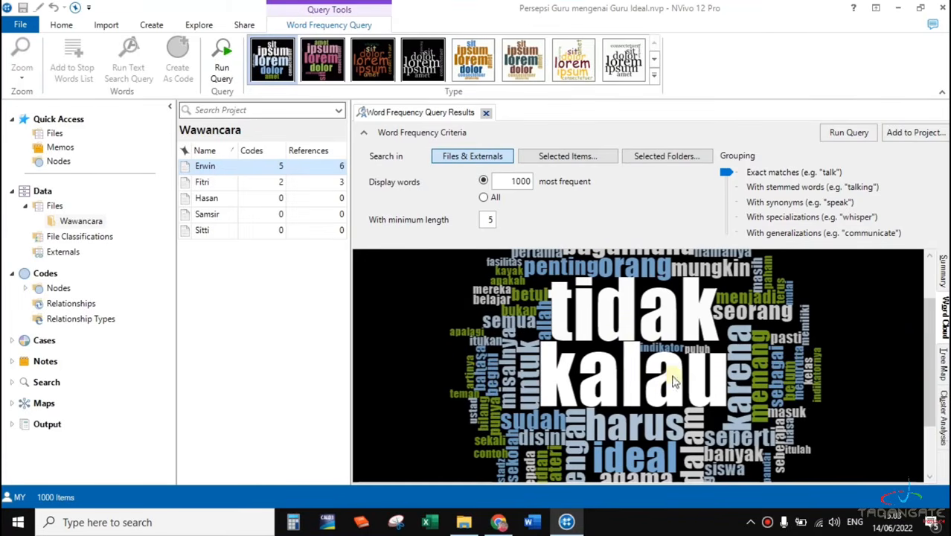
pyautogui.scroll(1, 731, 344)
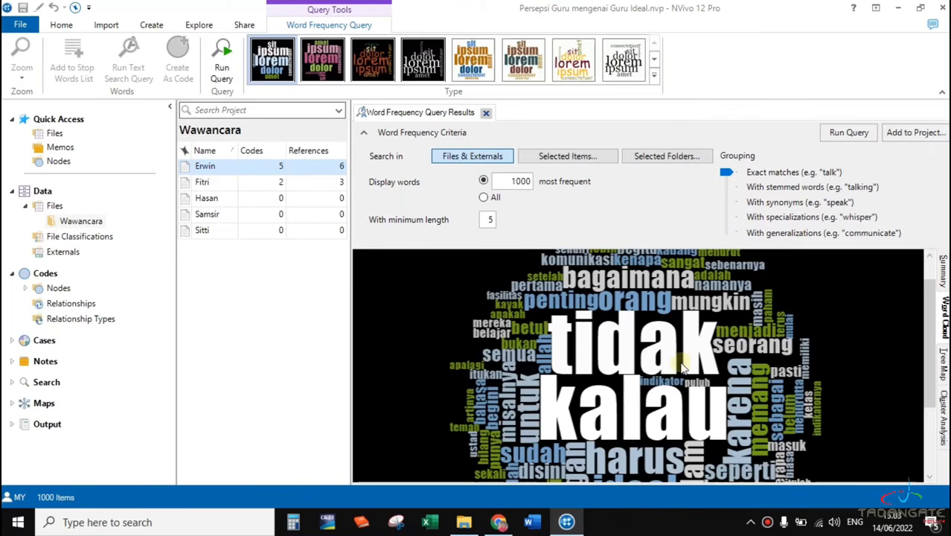
# Add the word tidak from the word cloud to the stop words list and rerun the query.
pyautogui.rightClick(626, 340)
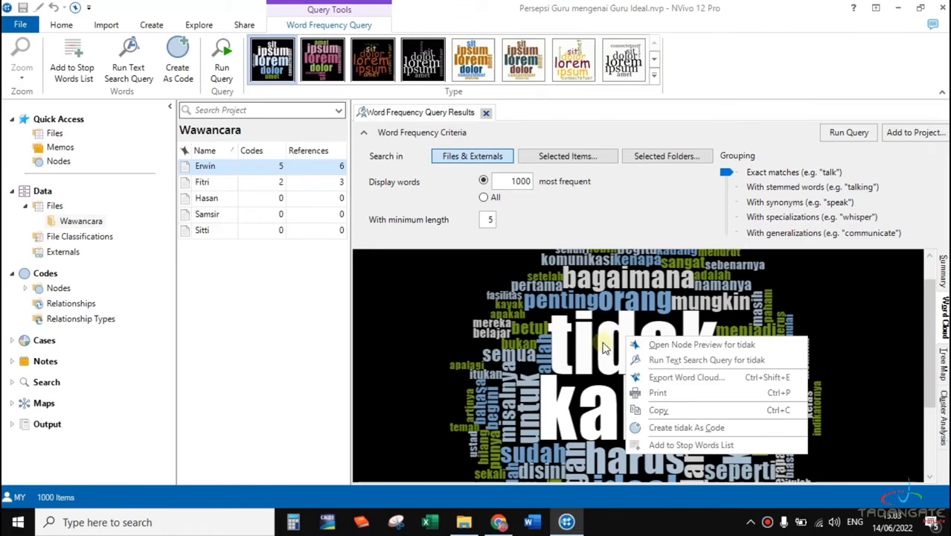
pyautogui.click(672, 446)
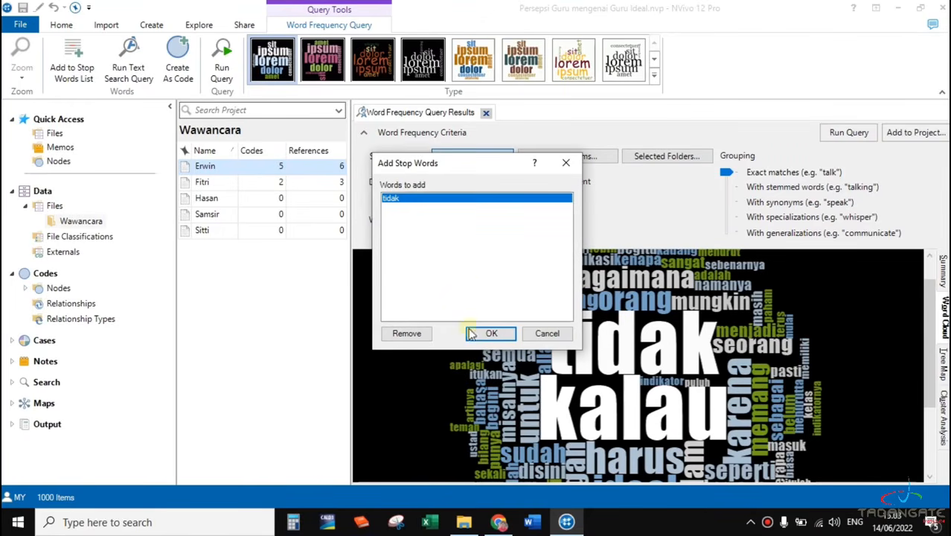
pyautogui.click(491, 333)
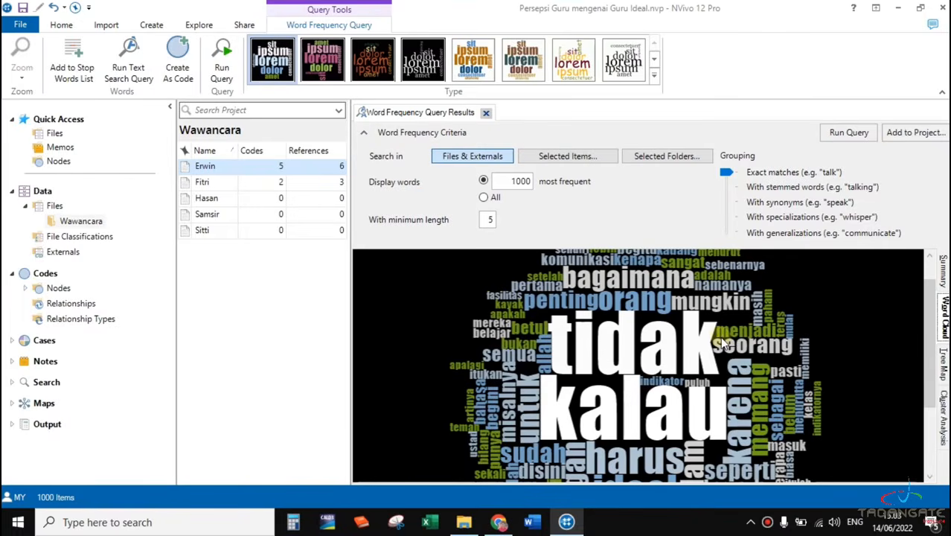
pyautogui.click(942, 272)
pyautogui.click(943, 313)
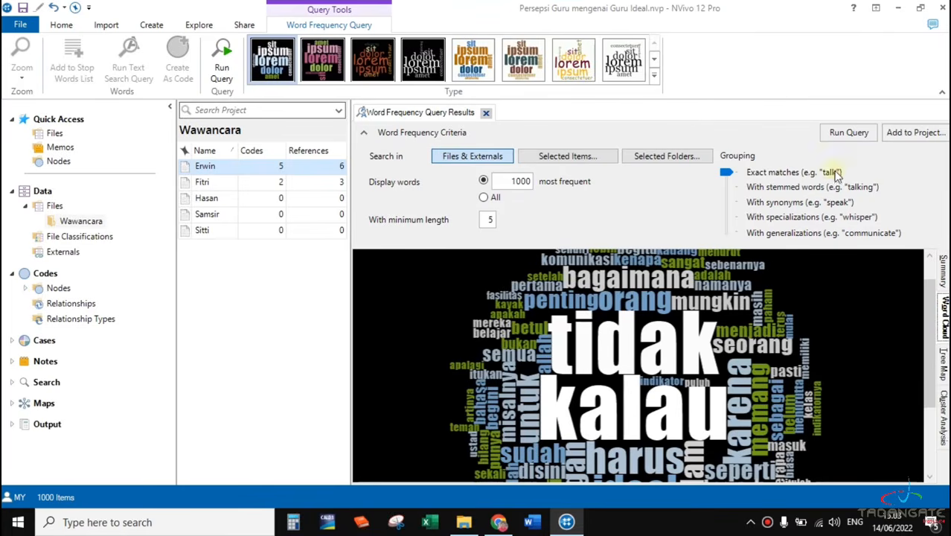
pyautogui.click(839, 133)
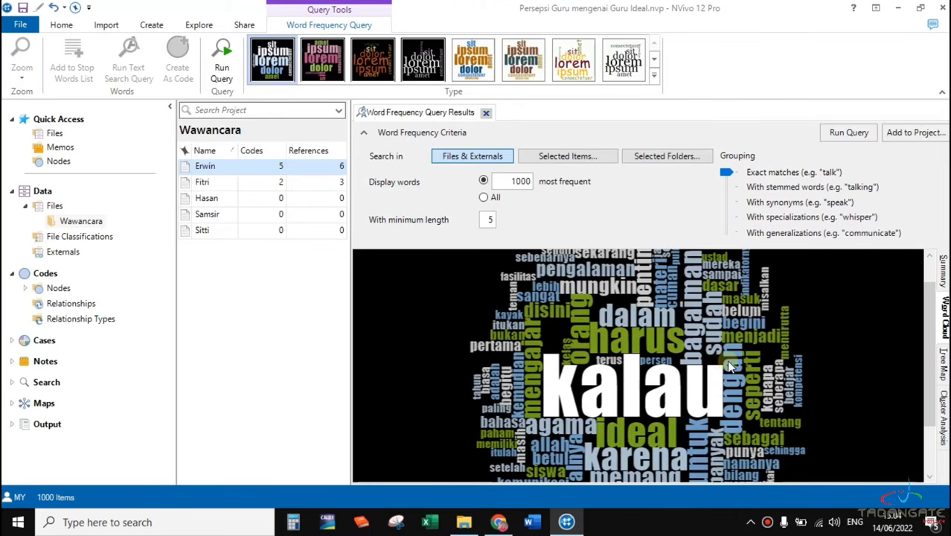
# Add the word kalau from the word cloud to the stop words list.
pyautogui.scroll(-1, 744, 363)
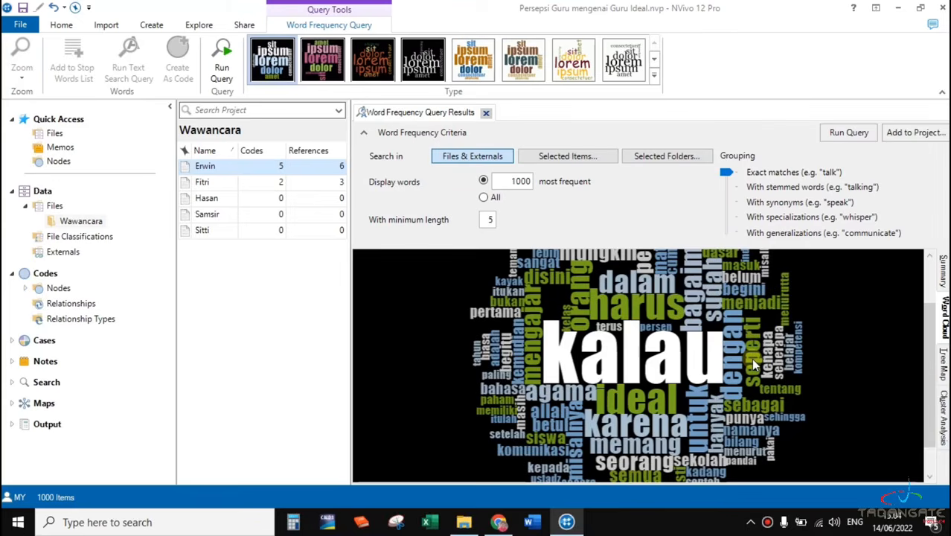
pyautogui.rightClick(636, 359)
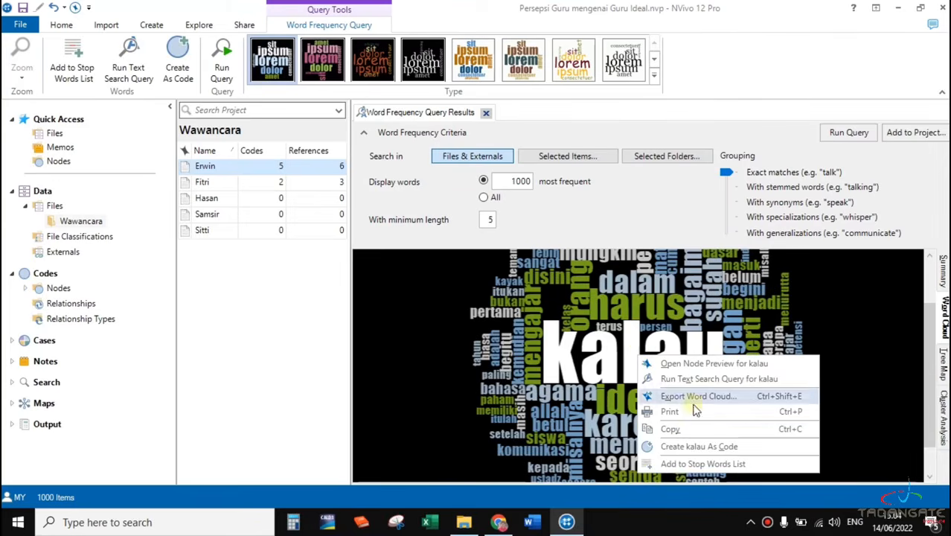
pyautogui.click(692, 464)
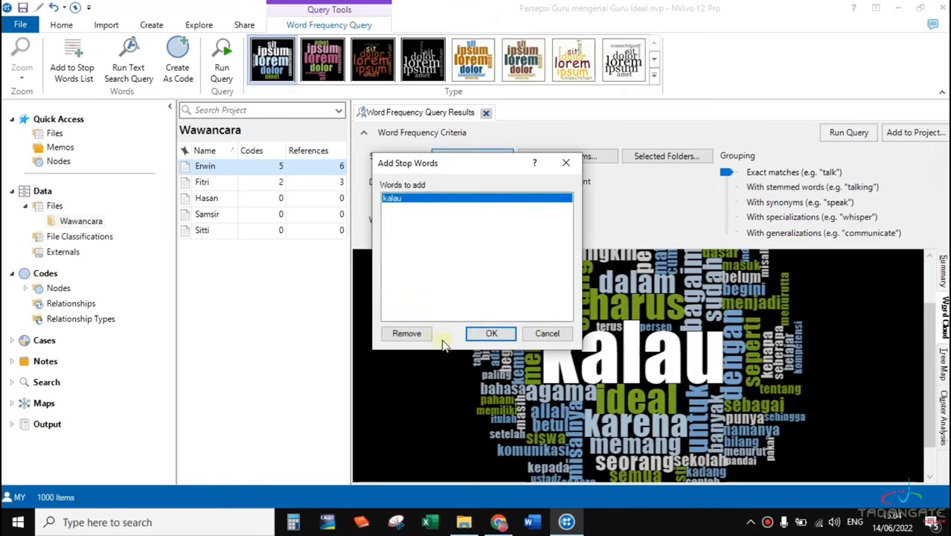
pyautogui.click(489, 334)
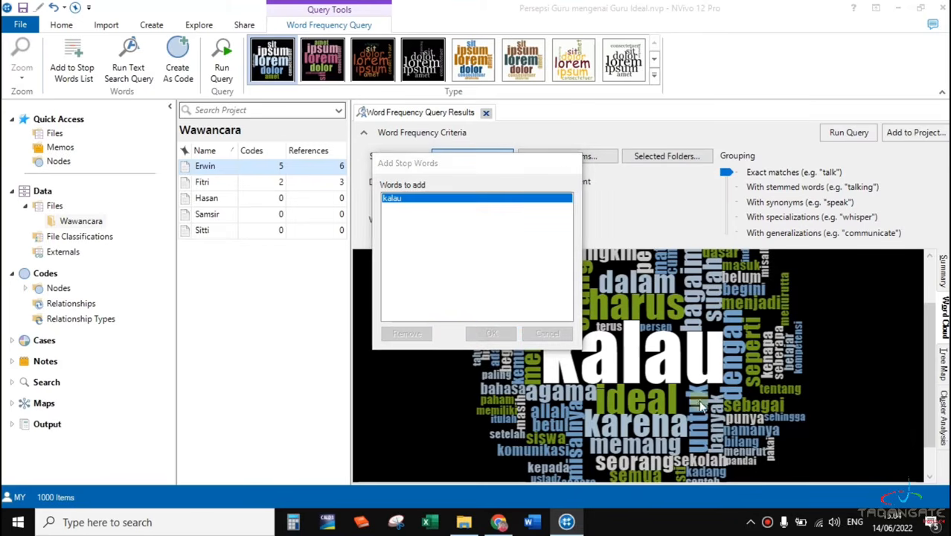
# Add the word karena from the word cloud to the stop words list and rerun the query.
pyautogui.scroll(-1, 751, 392)
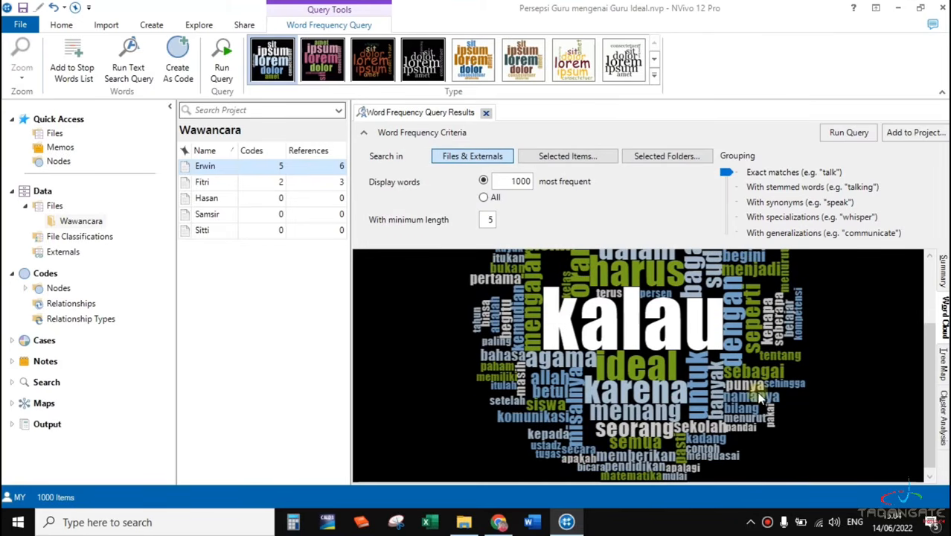
pyautogui.rightClick(627, 394)
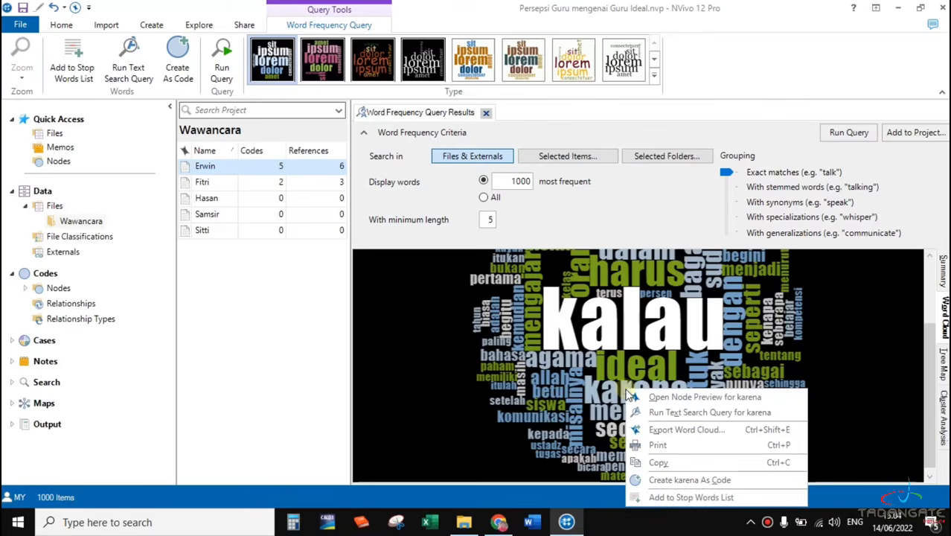
pyautogui.click(670, 497)
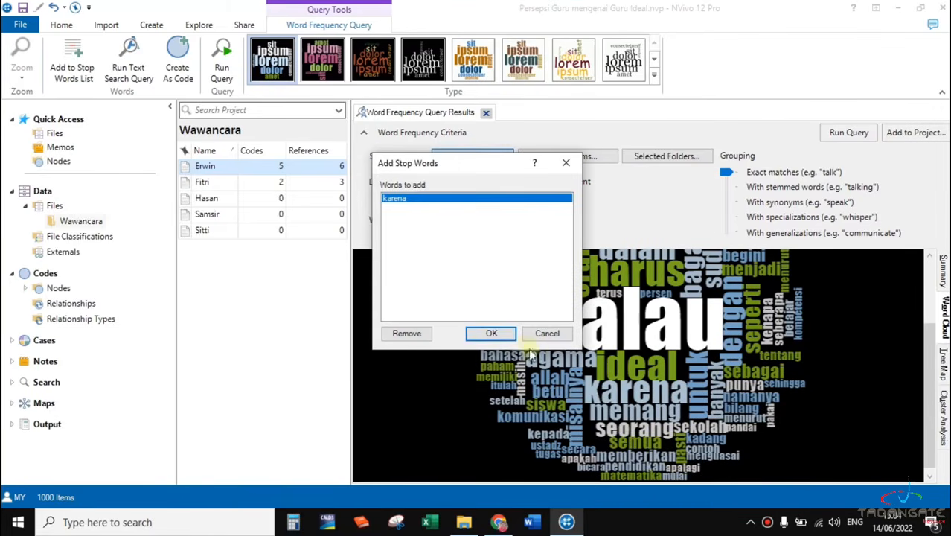
pyautogui.click(495, 334)
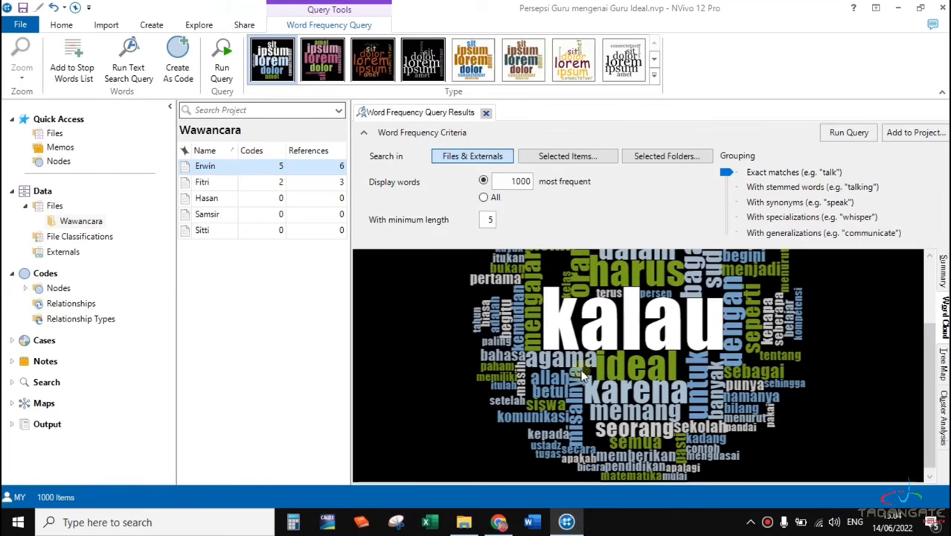
pyautogui.scroll(1, 682, 371)
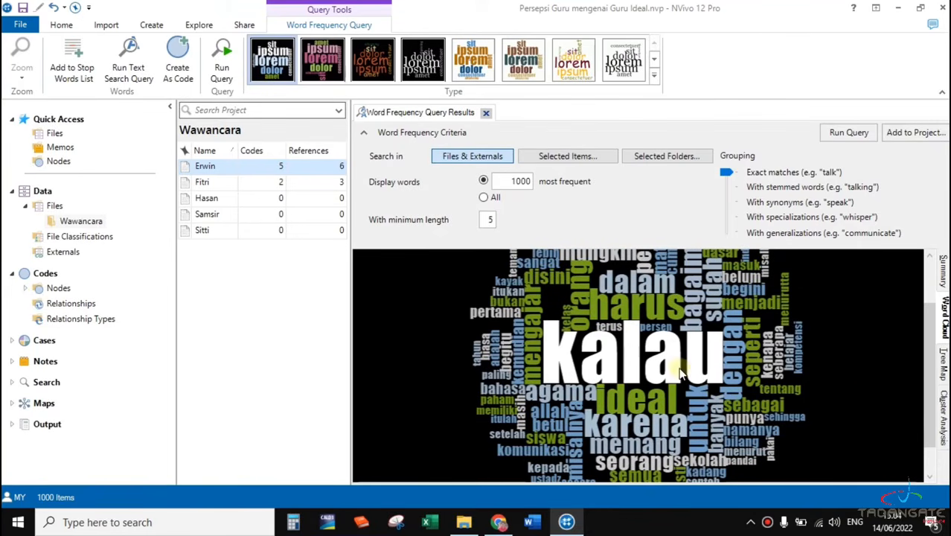
pyautogui.scroll(-1, 607, 370)
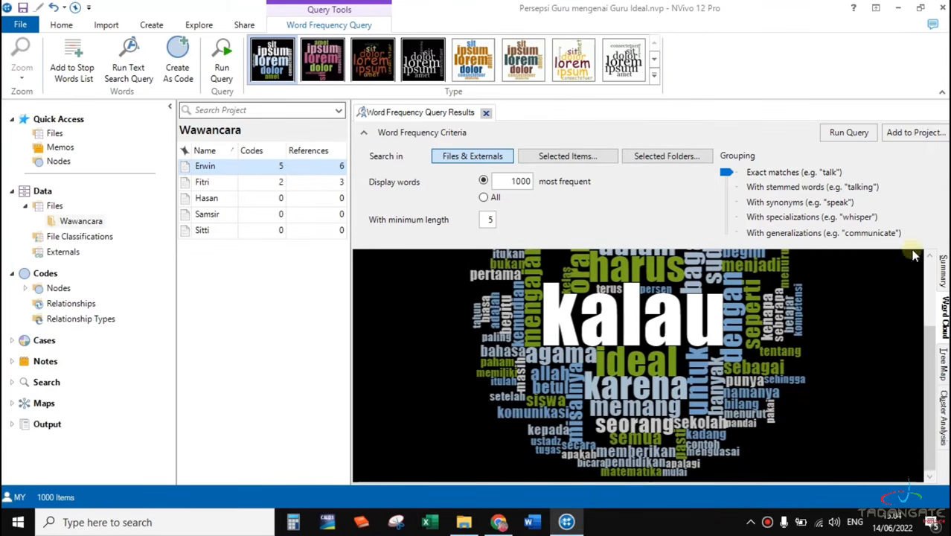
pyautogui.click(849, 131)
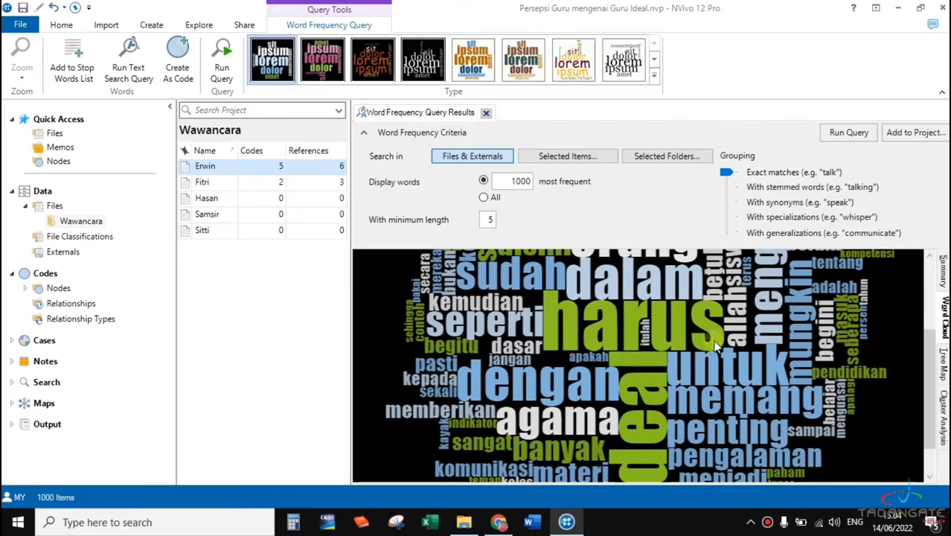
# Look through the refreshed word cloud and add the word harus to the stop words list.
pyautogui.scroll(1, 721, 342)
pyautogui.scroll(-2, 736, 357)
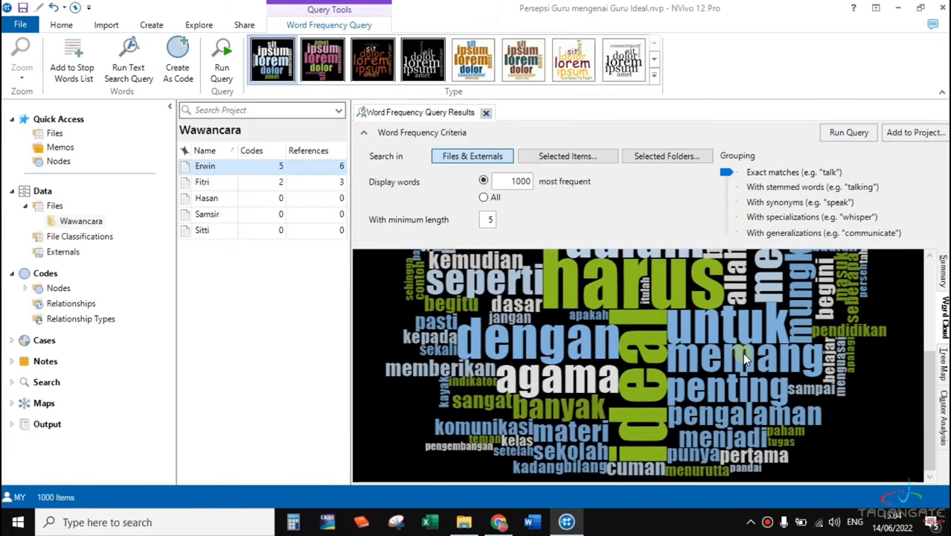
pyautogui.scroll(3, 741, 355)
pyautogui.scroll(-1, 653, 386)
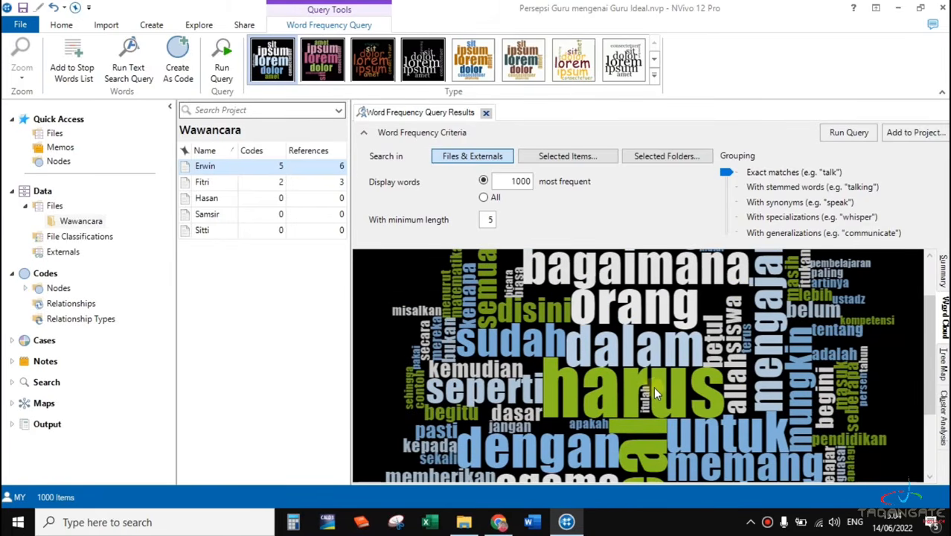
pyautogui.scroll(-1, 653, 386)
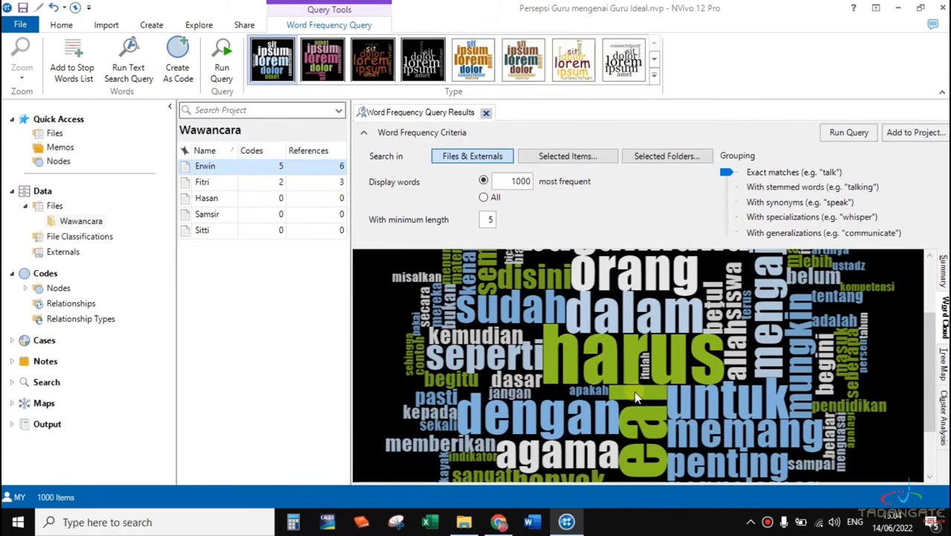
pyautogui.rightClick(607, 357)
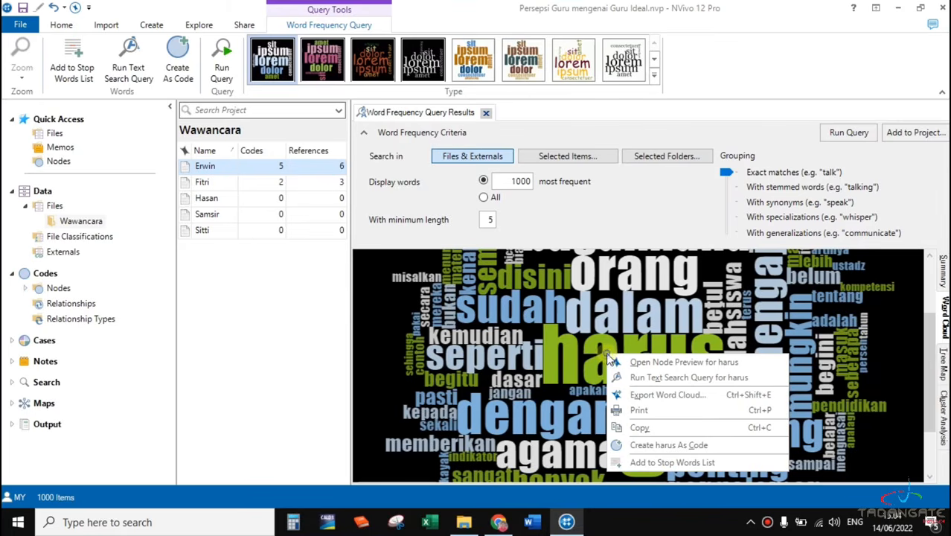
pyautogui.click(657, 463)
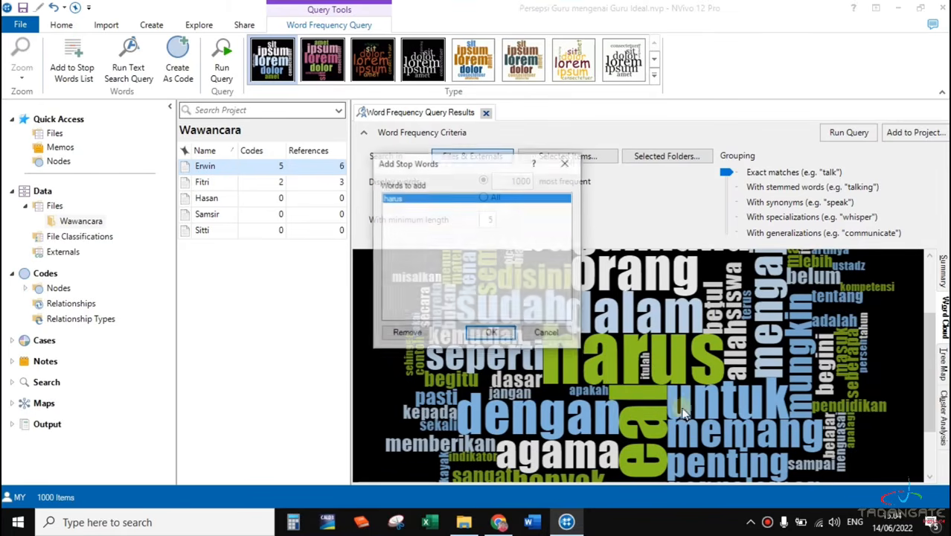
pyautogui.click(490, 332)
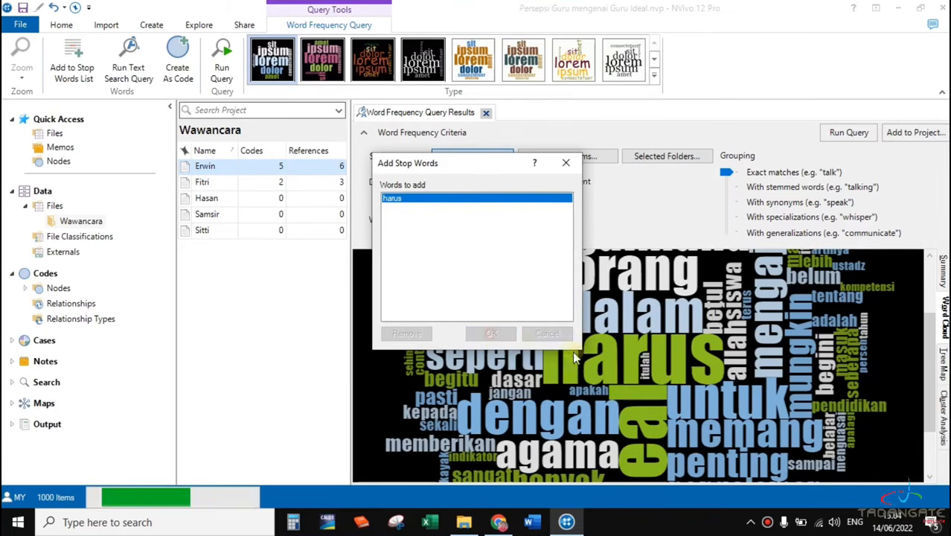
pyautogui.rightClick(716, 402)
pyautogui.click(759, 388)
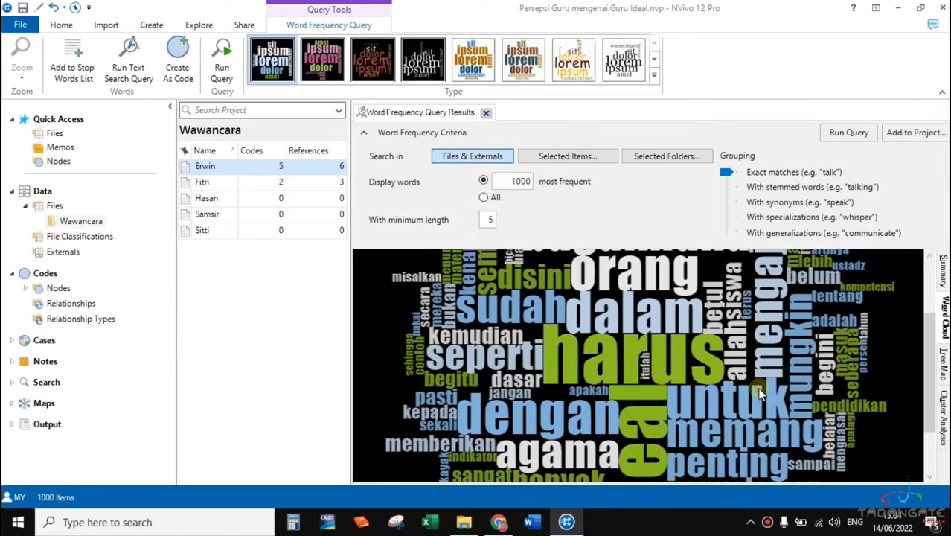
# Confirm the pending stop word and add the word dengan from the word cloud to the stop words list.
pyautogui.click(489, 334)
pyautogui.rightClick(567, 420)
pyautogui.click(606, 399)
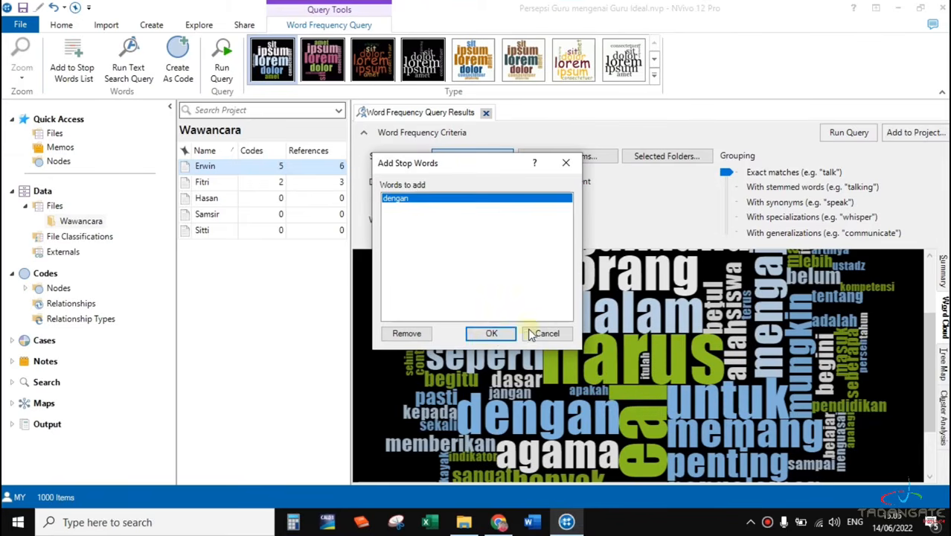
pyautogui.click(490, 334)
pyautogui.scroll(-1, 636, 439)
pyautogui.scroll(1, 644, 431)
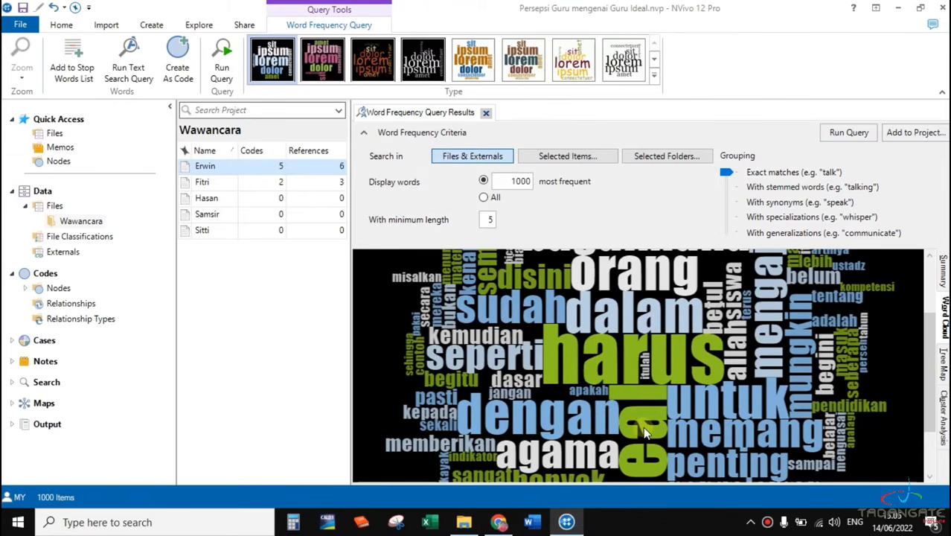
# Add the words dalam and seperti from the word cloud to the stop words list.
pyautogui.rightClick(627, 324)
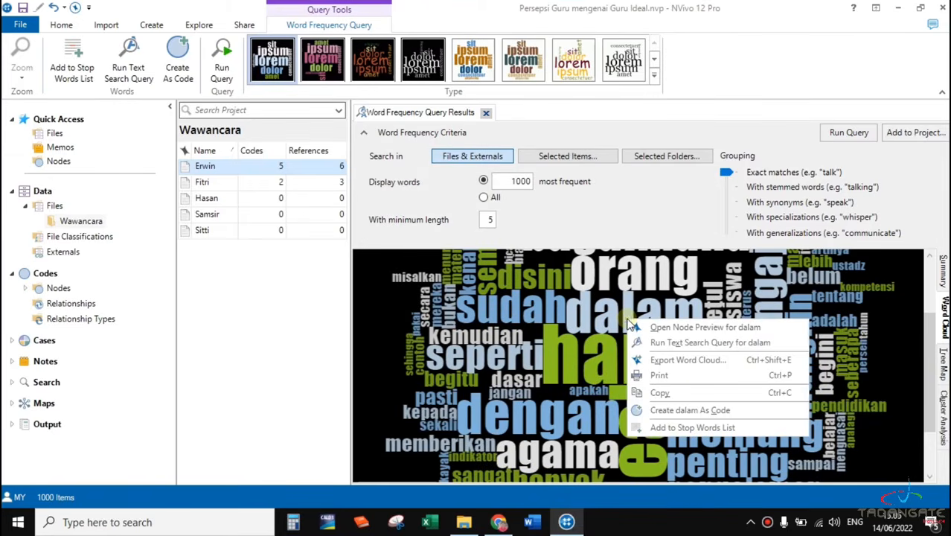
pyautogui.click(670, 430)
pyautogui.click(490, 333)
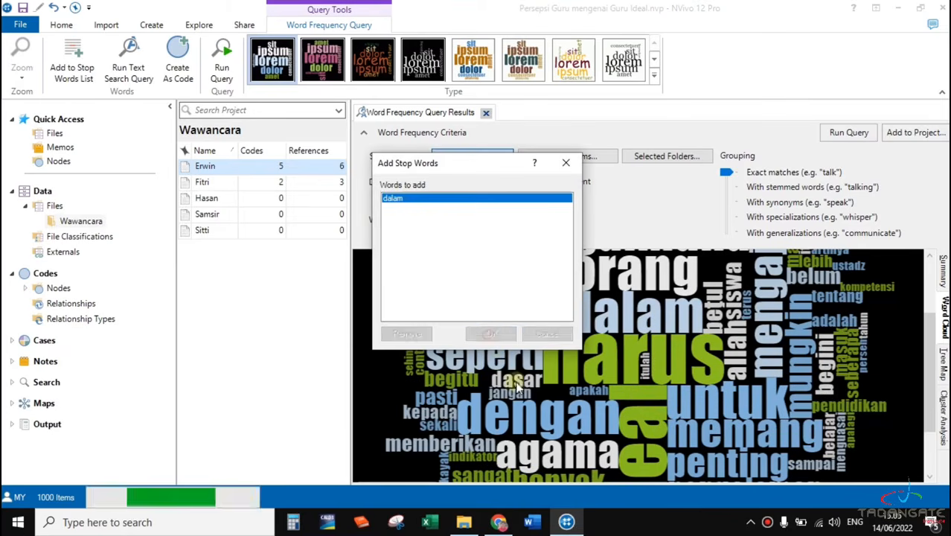
pyautogui.rightClick(497, 359)
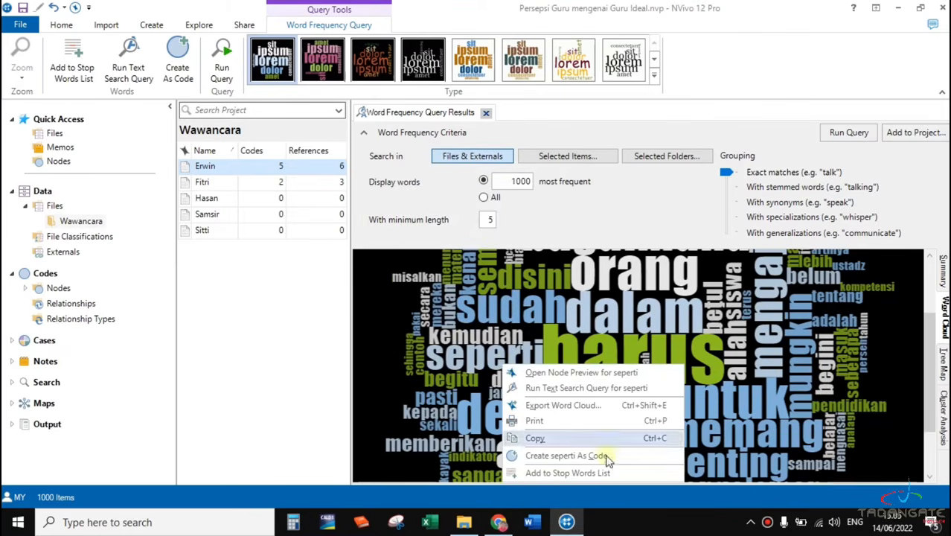
pyautogui.click(565, 471)
pyautogui.click(491, 332)
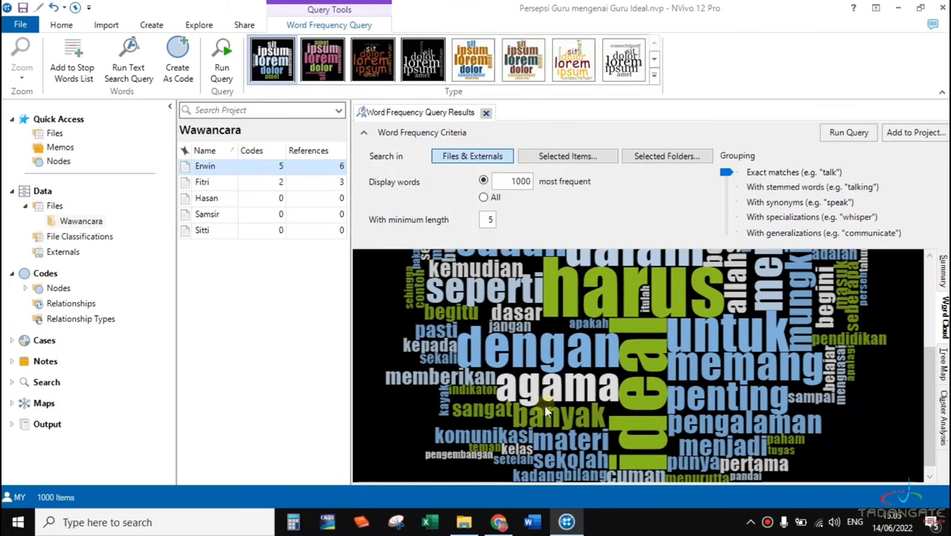
# Rerun the word frequency query and look through the refreshed word cloud for remaining irrelevant words.
pyautogui.scroll(1, 723, 378)
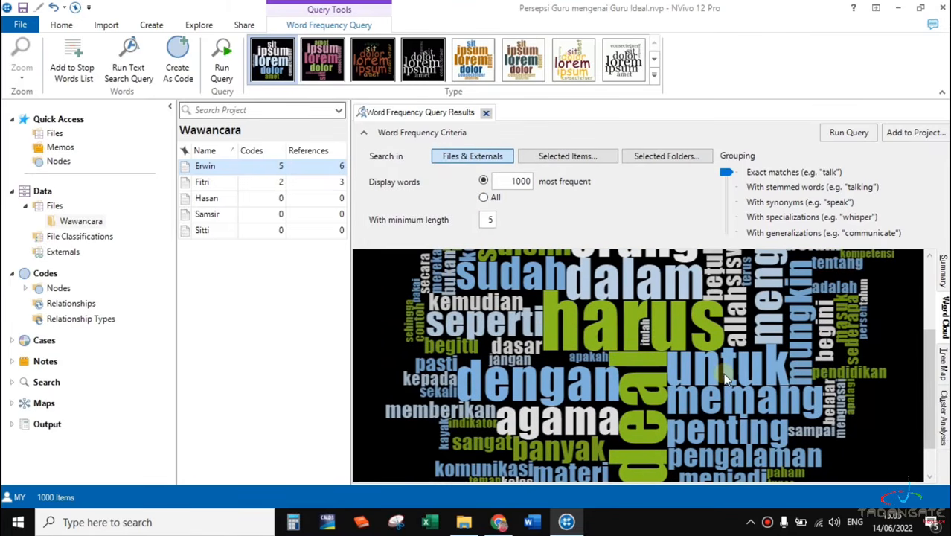
pyautogui.scroll(1, 732, 373)
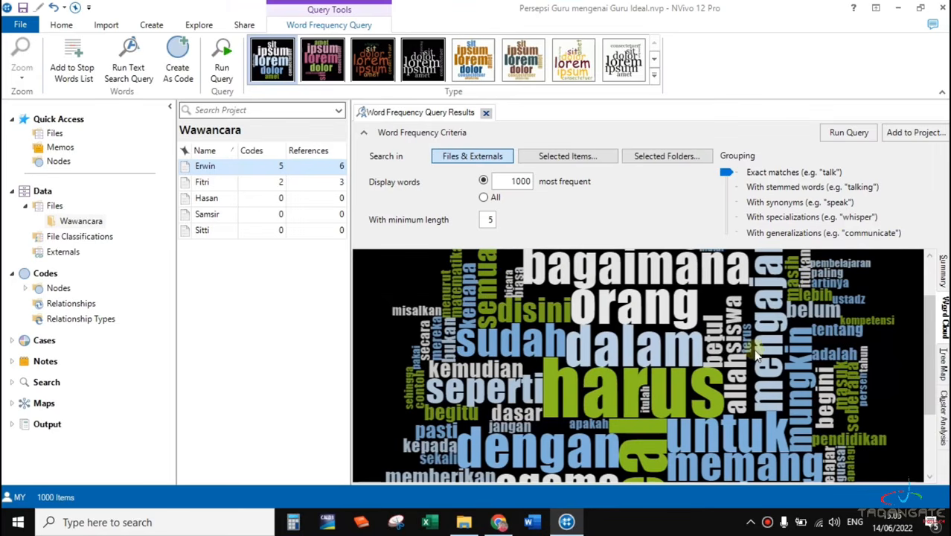
pyautogui.scroll(1, 752, 351)
pyautogui.scroll(1, 720, 352)
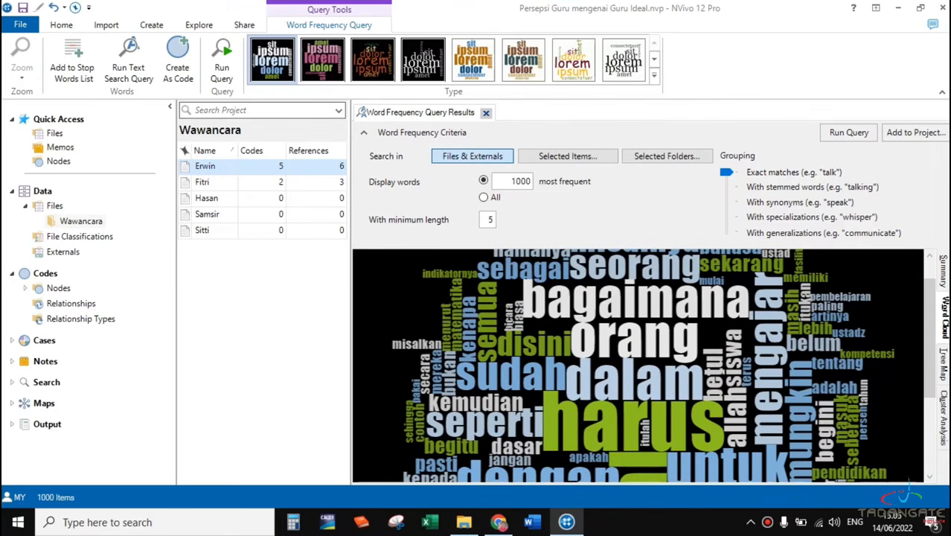
pyautogui.click(859, 134)
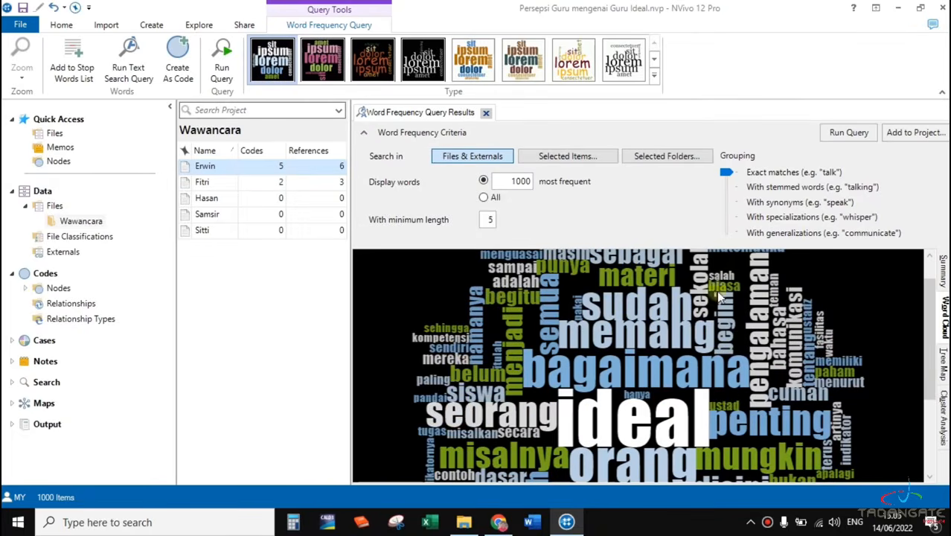
pyautogui.scroll(-1, 726, 402)
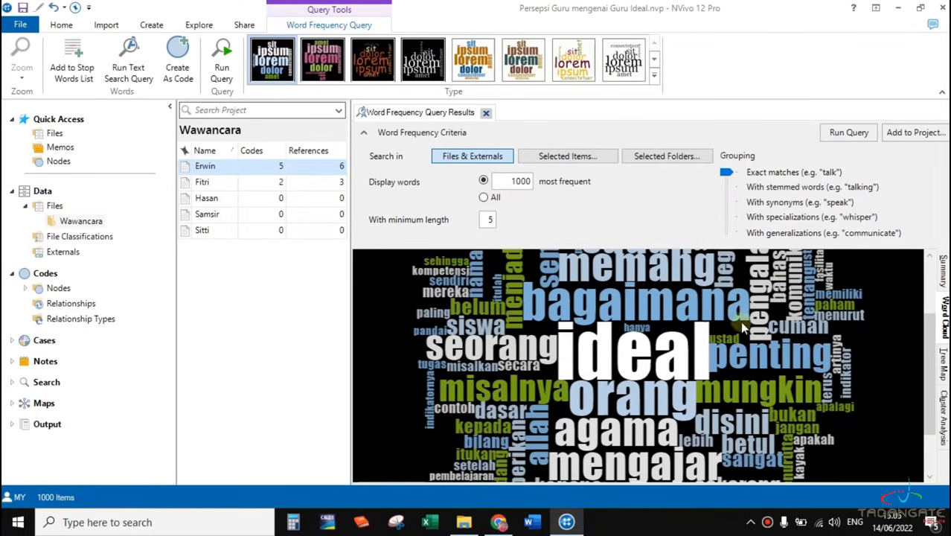
pyautogui.scroll(-2, 758, 375)
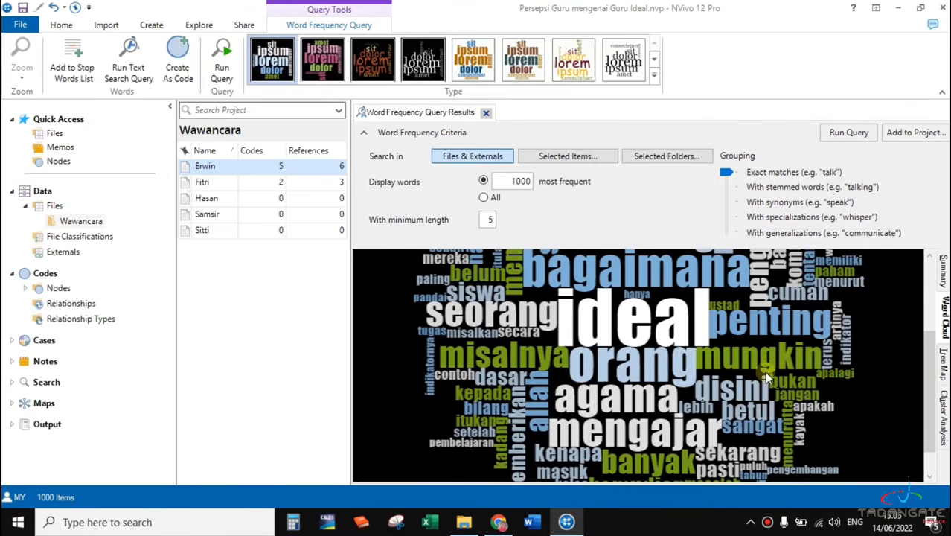
pyautogui.scroll(1, 764, 371)
pyautogui.scroll(1, 653, 376)
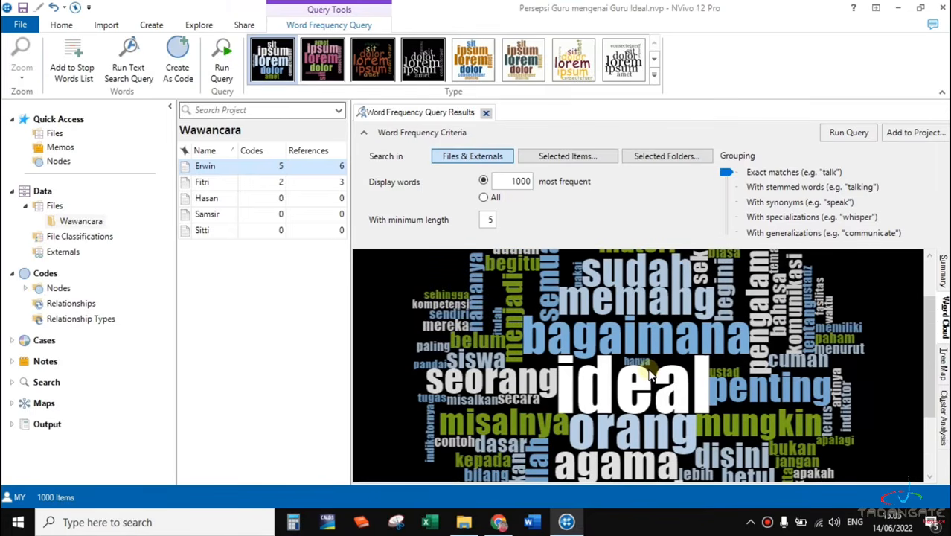
pyautogui.scroll(-3, 651, 376)
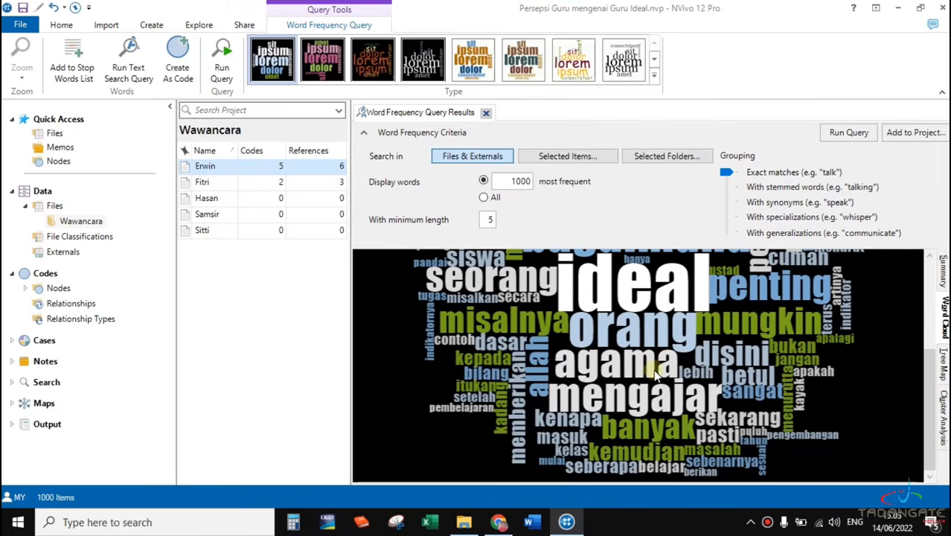
# View the query results as a tree map and as a cluster analysis diagram, and return to the word cloud.
pyautogui.click(943, 372)
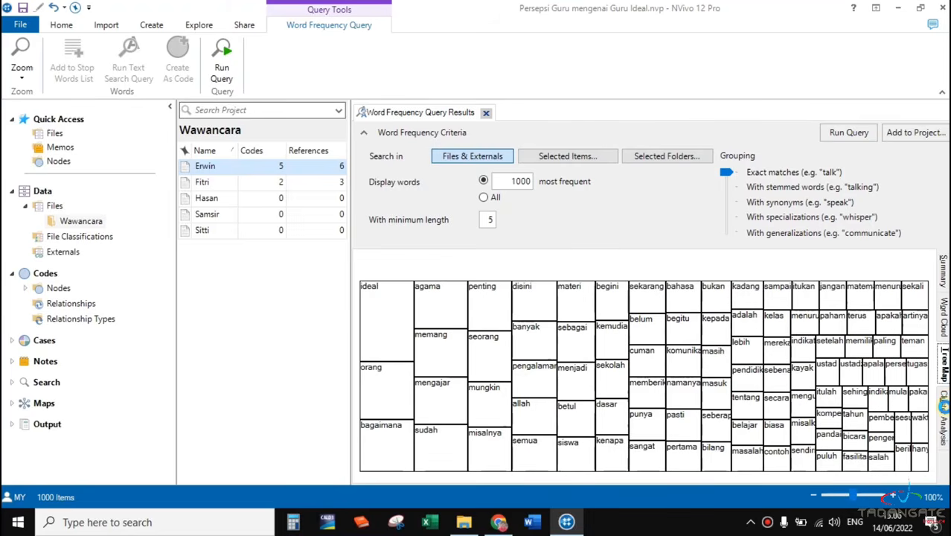
pyautogui.click(944, 412)
pyautogui.scroll(-1, 655, 366)
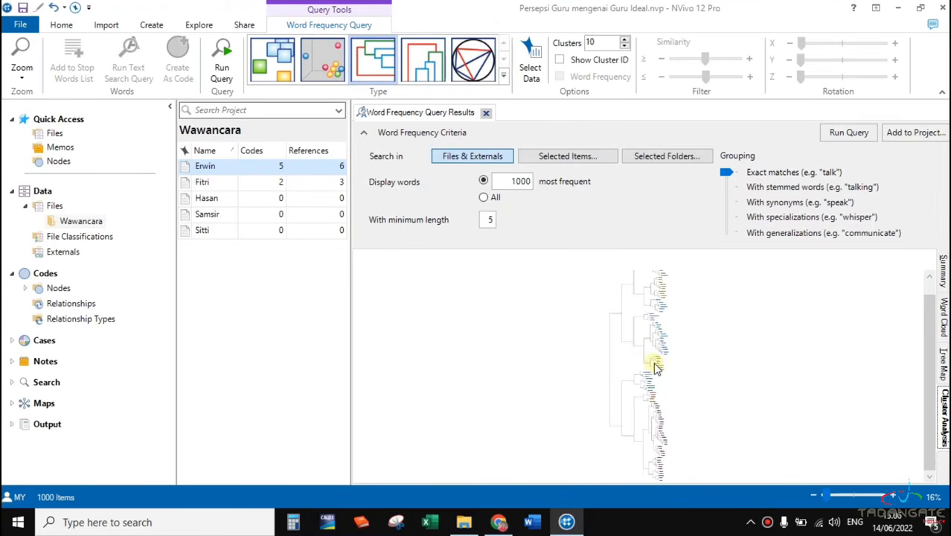
pyautogui.scroll(1, 657, 366)
pyautogui.click(944, 364)
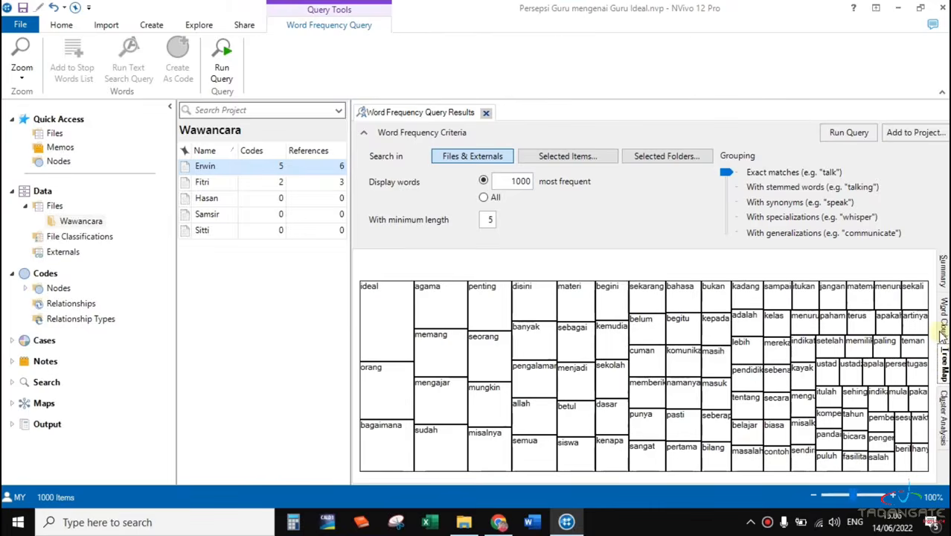
pyautogui.click(943, 320)
# Open the export of the word cloud as an image file.
pyautogui.scroll(3, 649, 344)
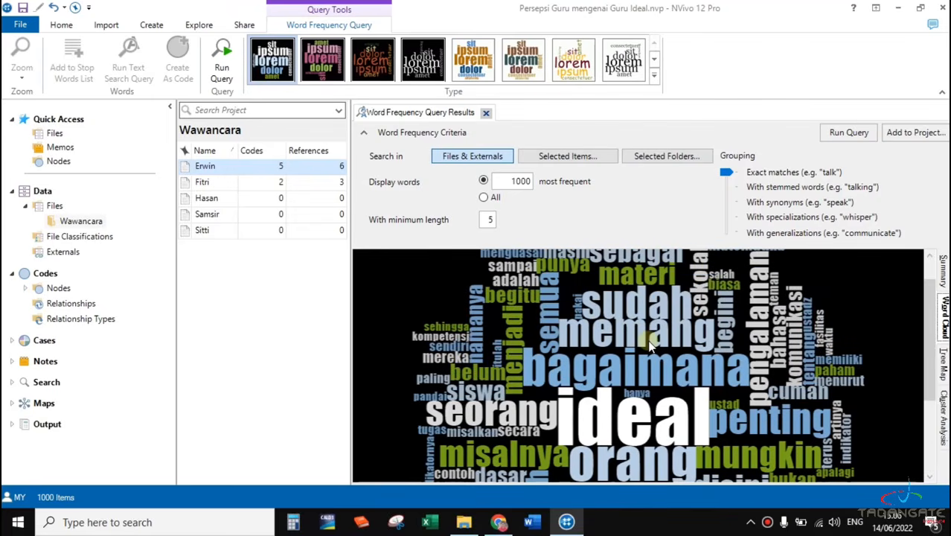
pyautogui.scroll(-2, 696, 357)
pyautogui.scroll(2, 696, 357)
pyautogui.scroll(-4, 696, 357)
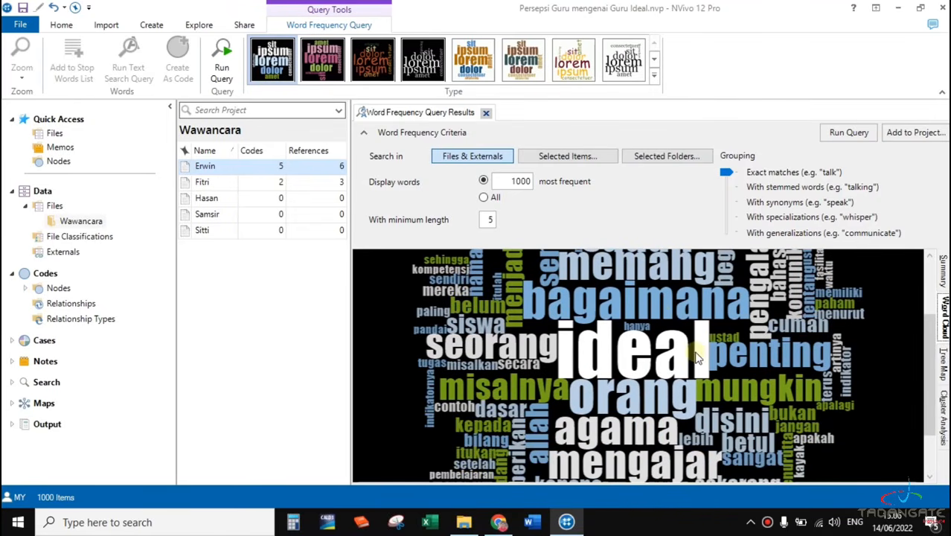
pyautogui.rightClick(662, 317)
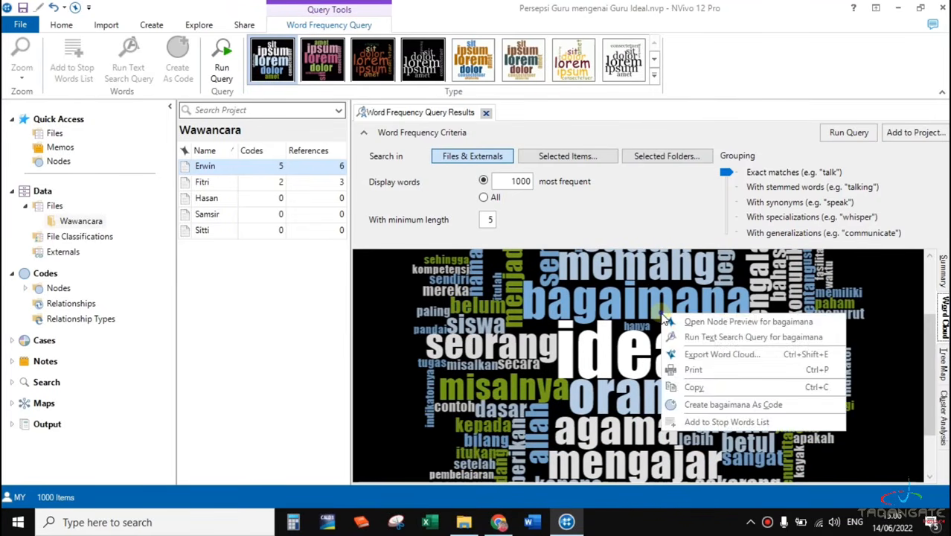
pyautogui.click(717, 353)
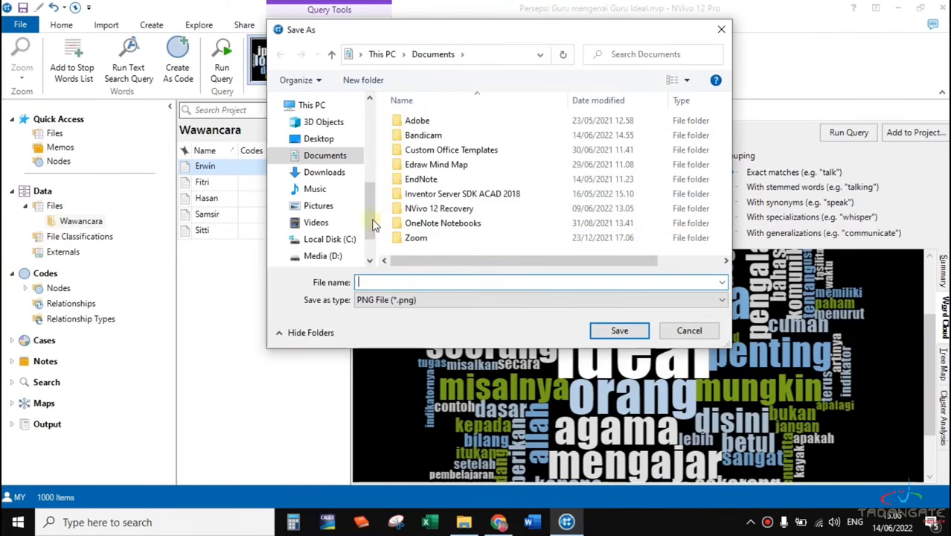
pyautogui.moveTo(368, 211); pyautogui.dragTo(365, 156)
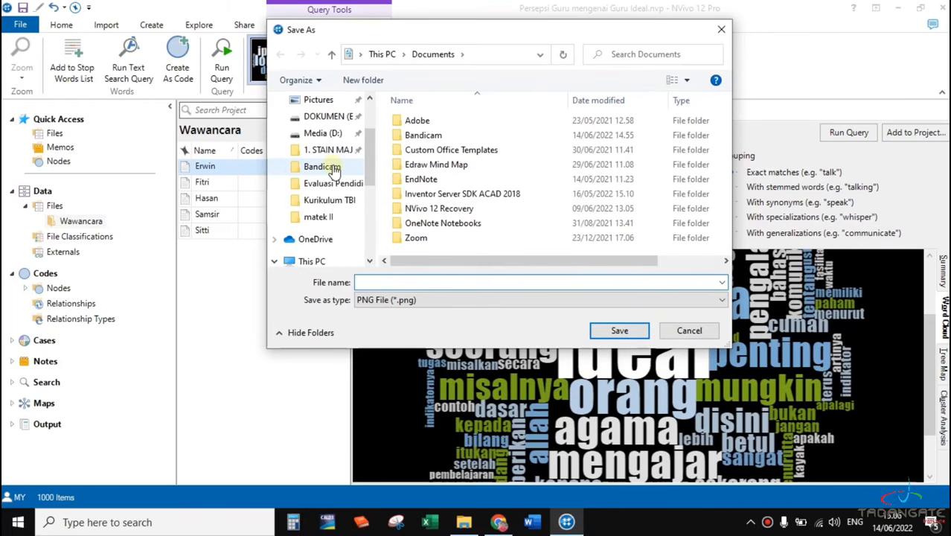
pyautogui.click(332, 167)
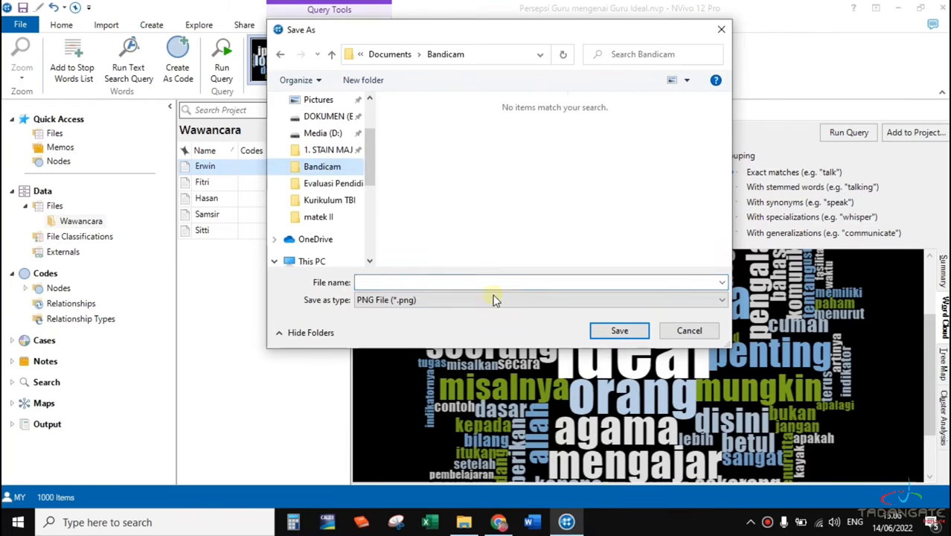
pyautogui.click(387, 282)
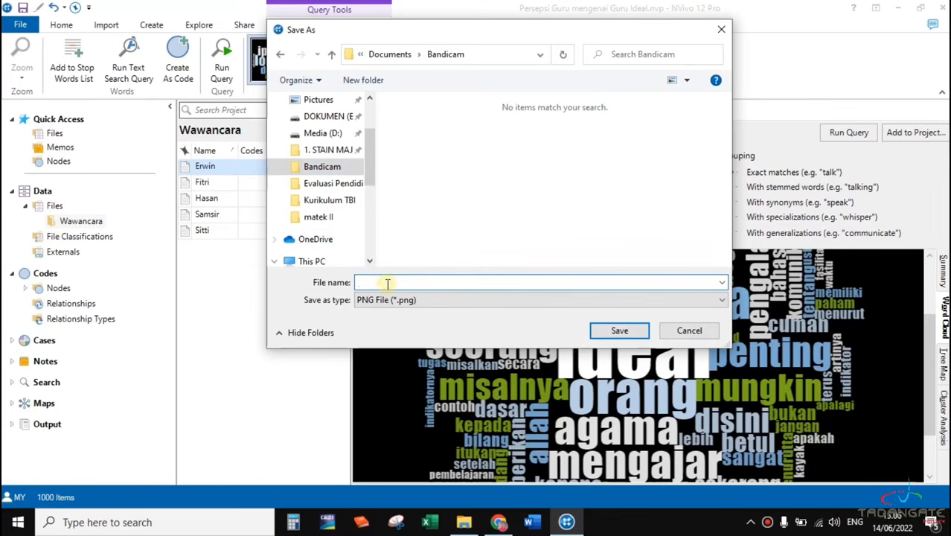
pyautogui.click(328, 149)
pyautogui.click(429, 180)
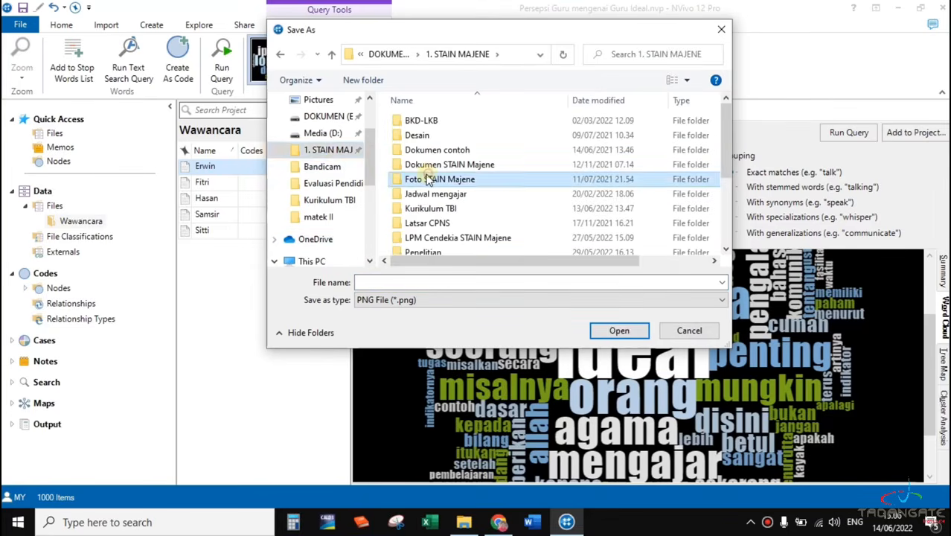
# Save the word cloud as a PNG file named Word cloud in the Persepsi Guru mengenai Guru folder under Videos, NVIVO on drive D.
pyautogui.click(313, 132)
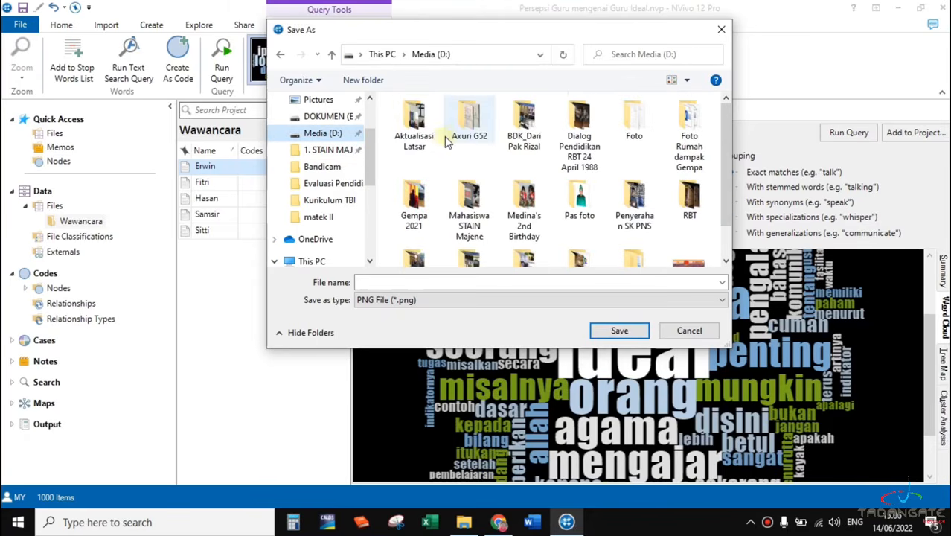
pyautogui.click(414, 137)
pyautogui.scroll(-1, 431, 165)
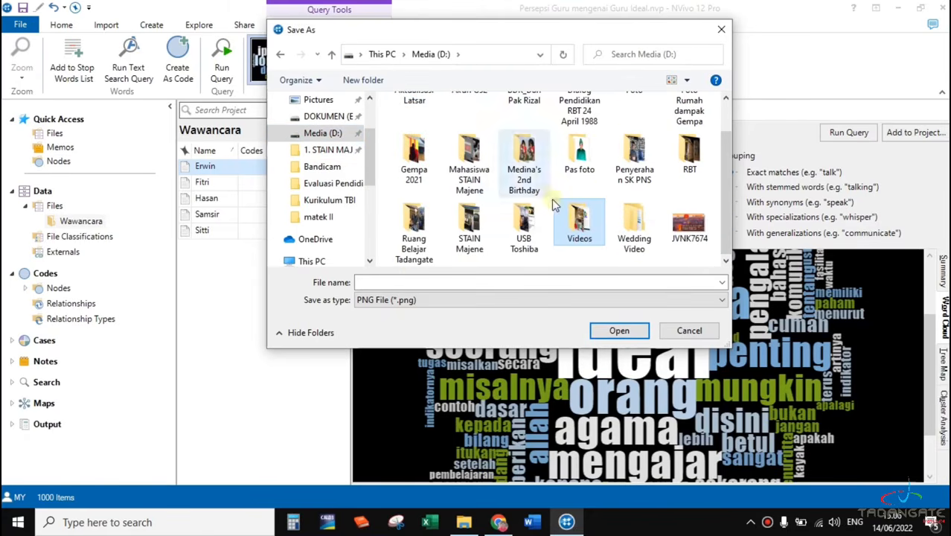
pyautogui.doubleClick(578, 217)
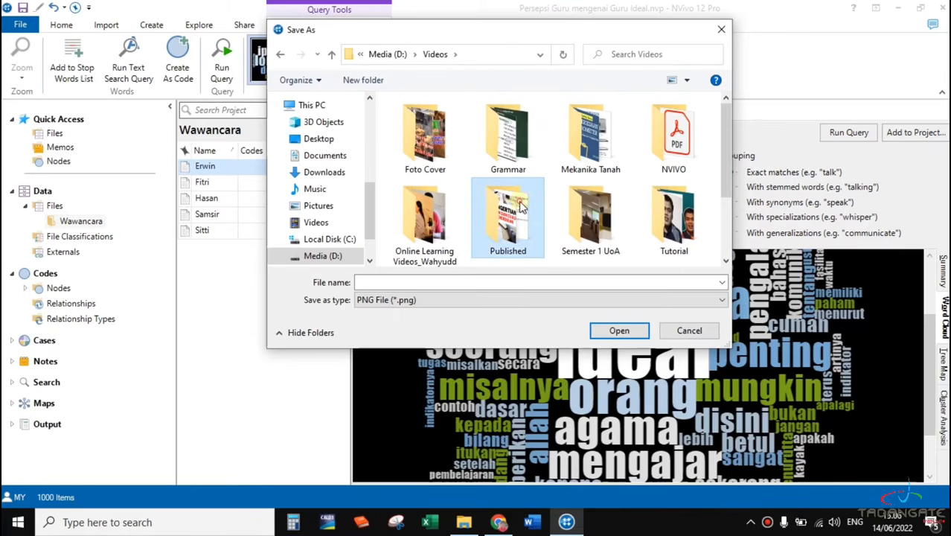
pyautogui.doubleClick(673, 133)
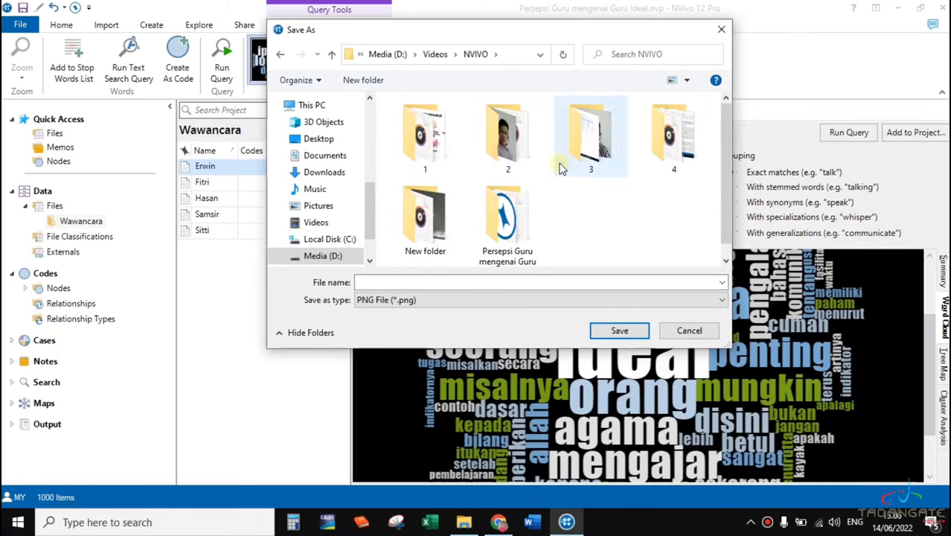
pyautogui.doubleClick(508, 214)
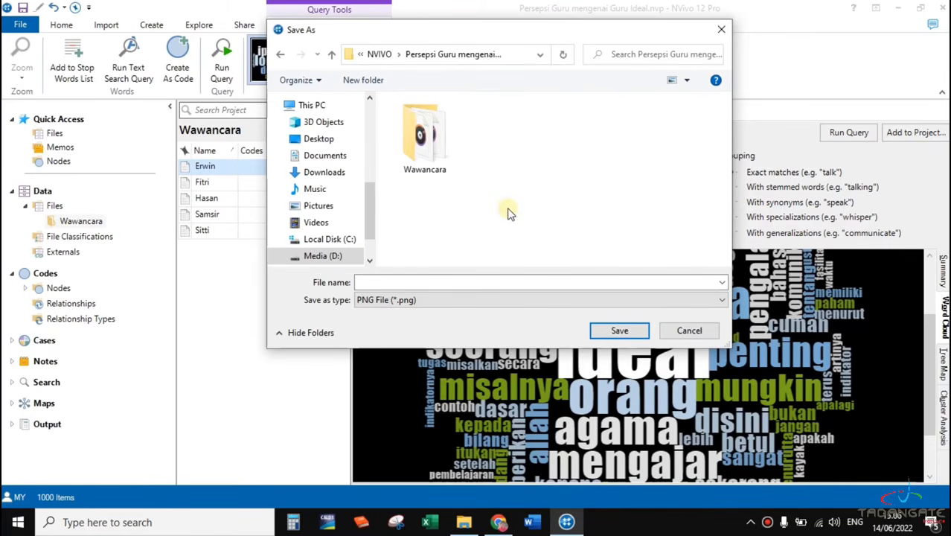
pyautogui.click(435, 282)
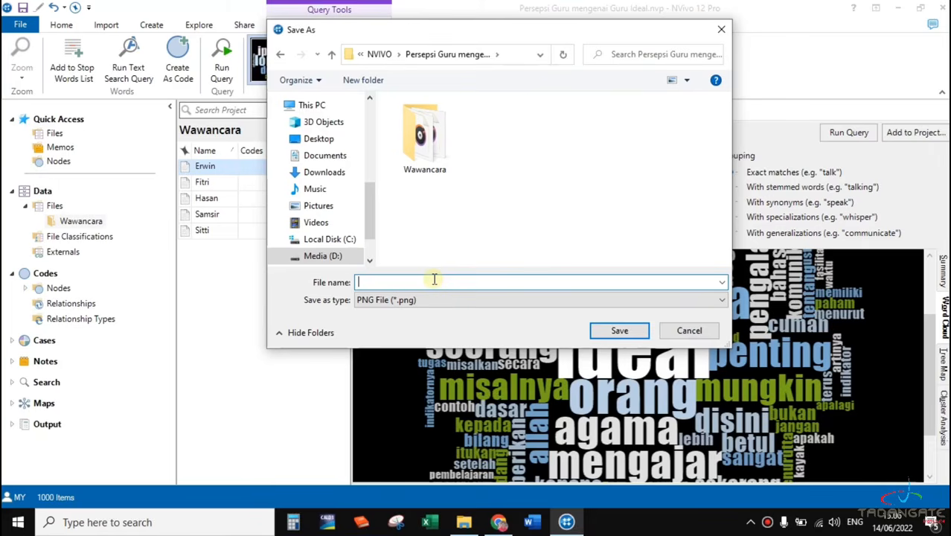
pyautogui.write('Word cloud')
pyautogui.click(629, 334)
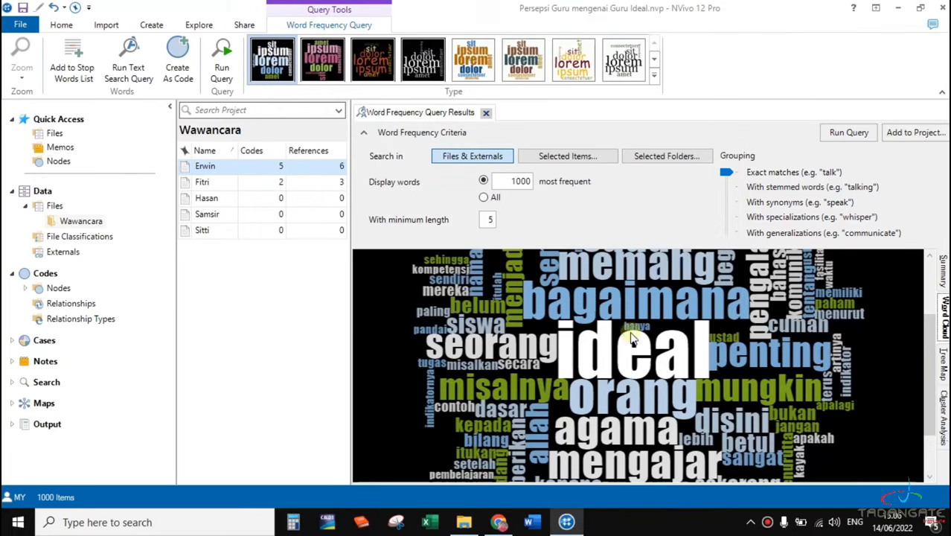
# Switch to File Explorer and open the exported Word cloud image from Media (D:), Videos, NVIVO, Persepsi Guru mengenai Guru Ideal.
pyautogui.click(464, 521)
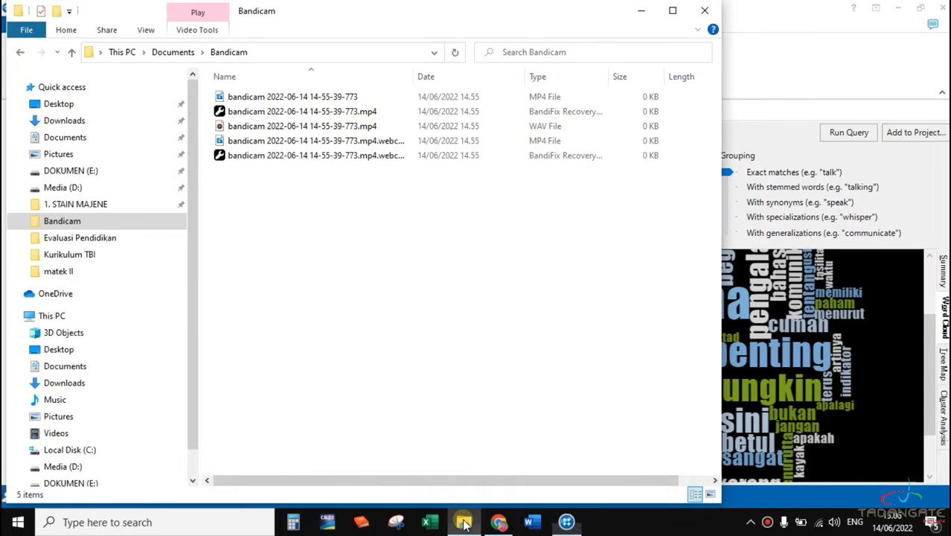
pyautogui.click(72, 53)
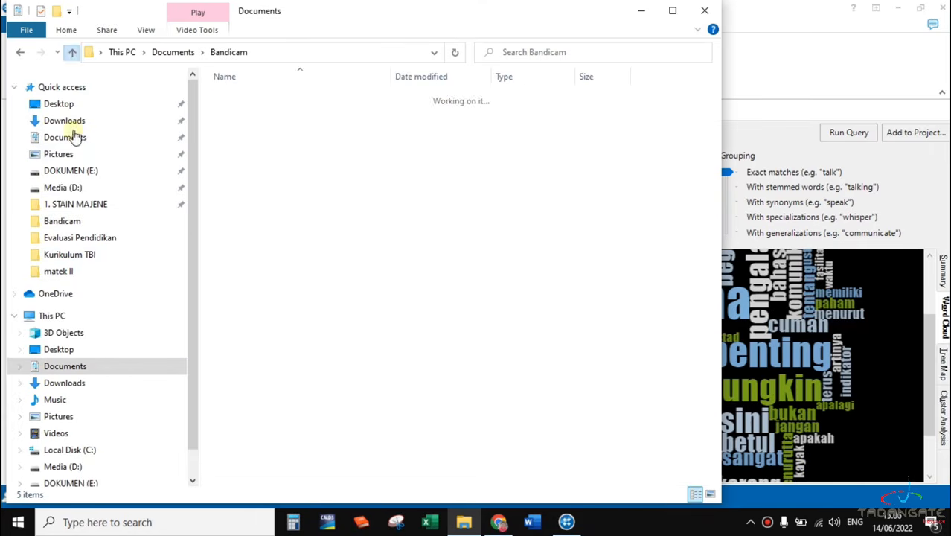
pyautogui.click(86, 193)
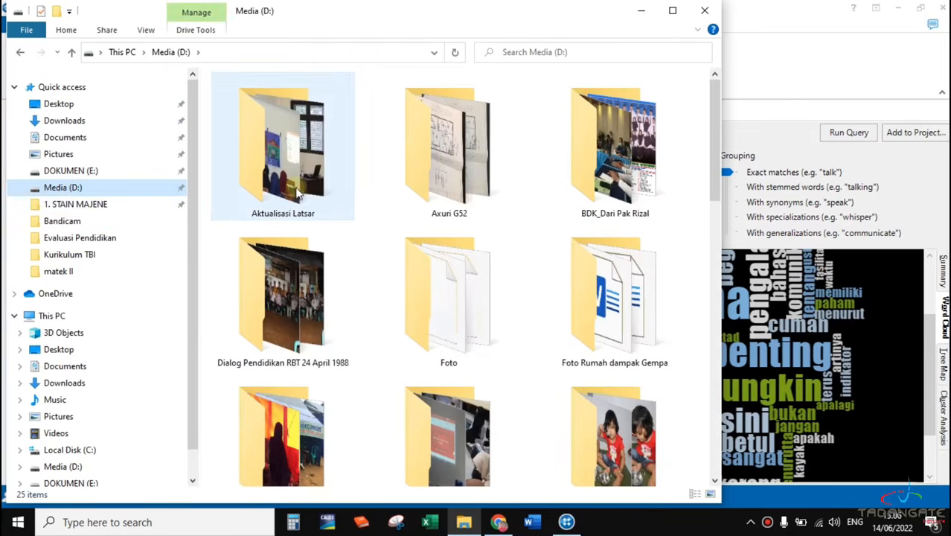
pyautogui.scroll(-5, 504, 313)
pyautogui.click(470, 358)
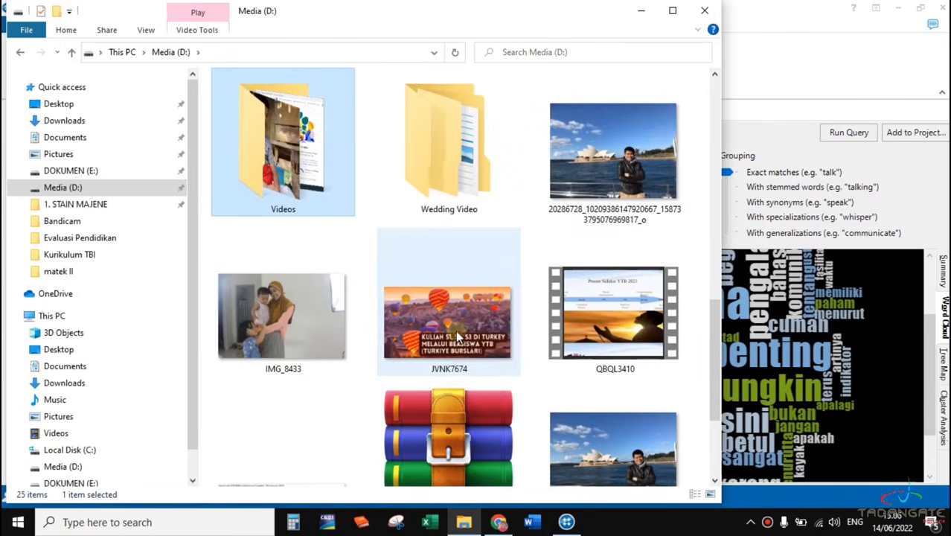
pyautogui.doubleClick(294, 198)
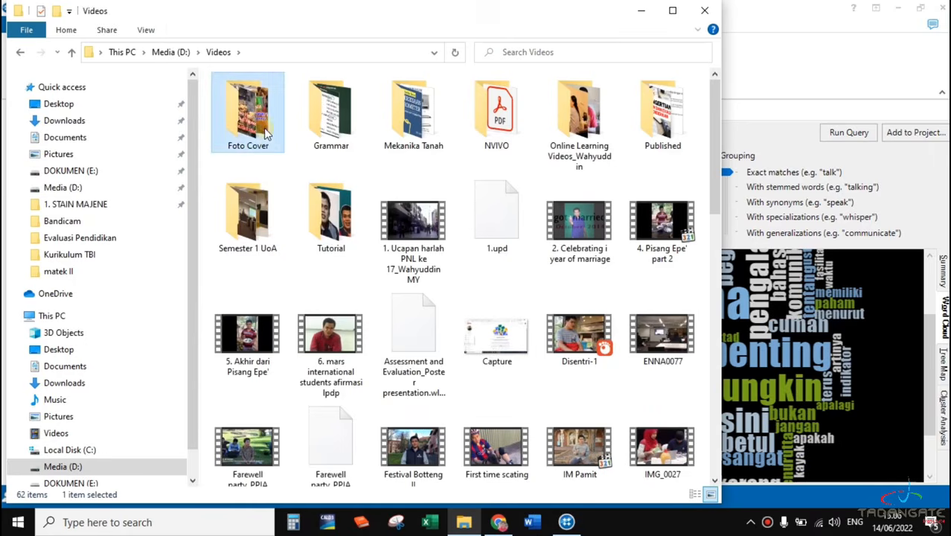
pyautogui.doubleClick(469, 132)
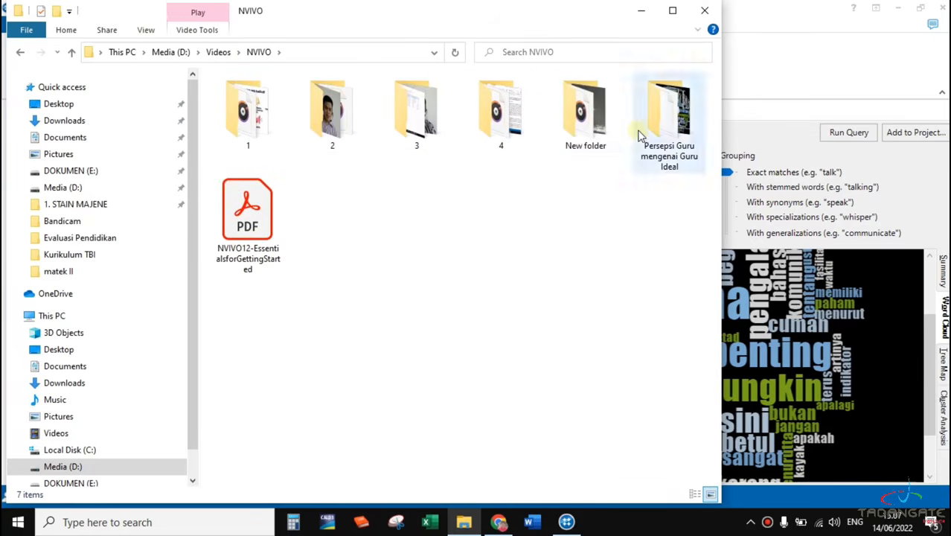
pyautogui.doubleClick(669, 116)
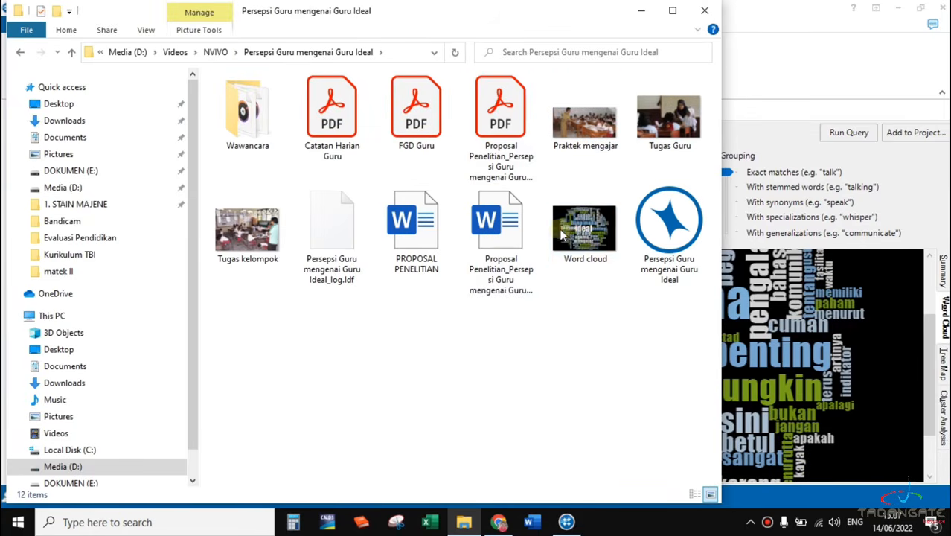
pyautogui.click(576, 237)
pyautogui.doubleClick(578, 235)
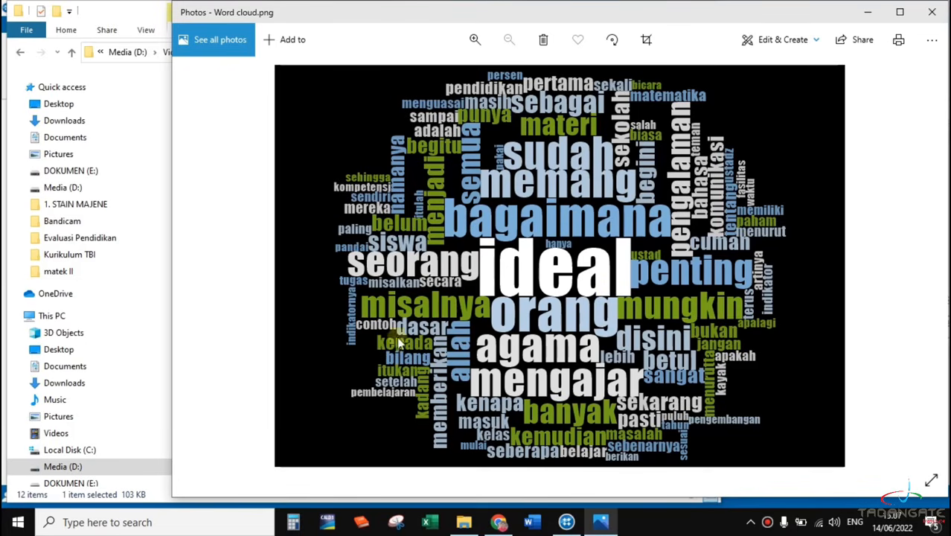
# Return to NVivo, try white-background color styles on the word cloud, and restore the first black-background style.
pyautogui.scroll(-1, 624, 341)
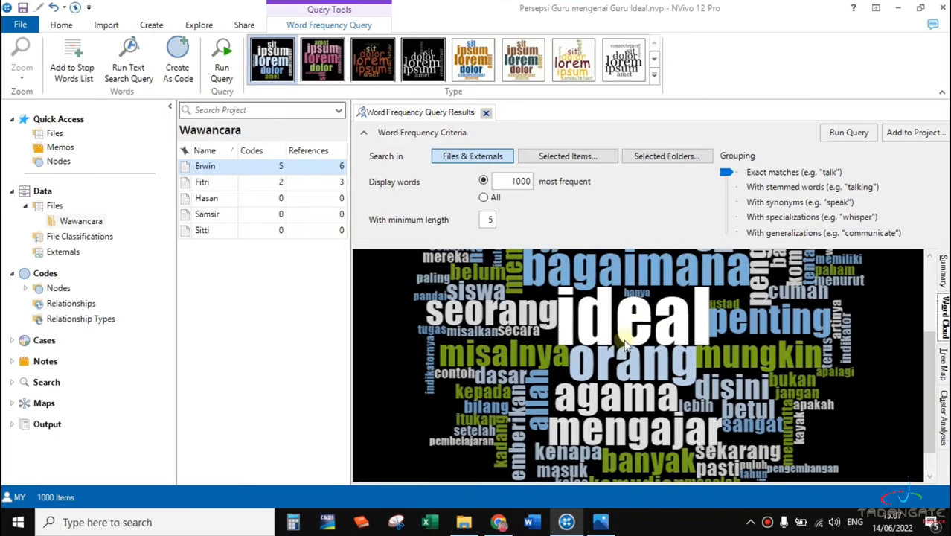
pyautogui.scroll(-1, 624, 343)
pyautogui.scroll(3, 895, 363)
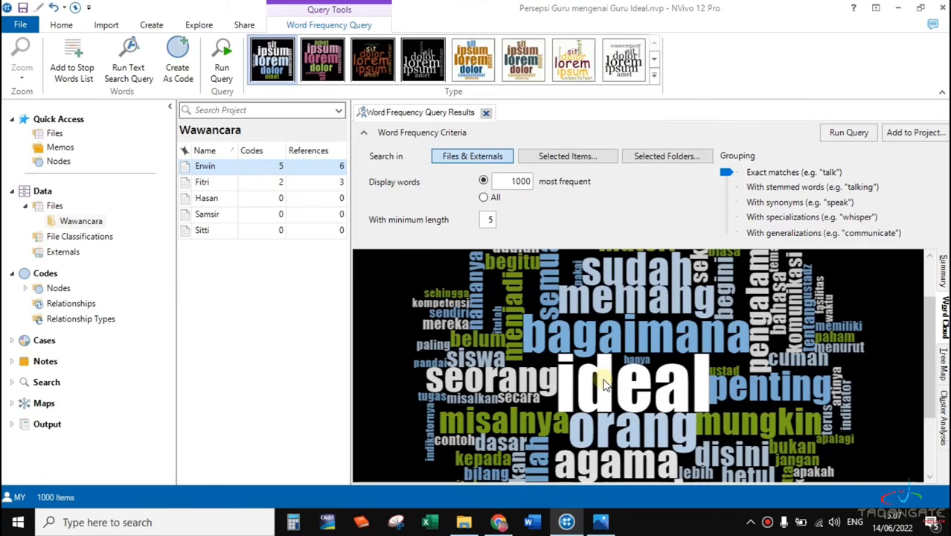
pyautogui.click(466, 61)
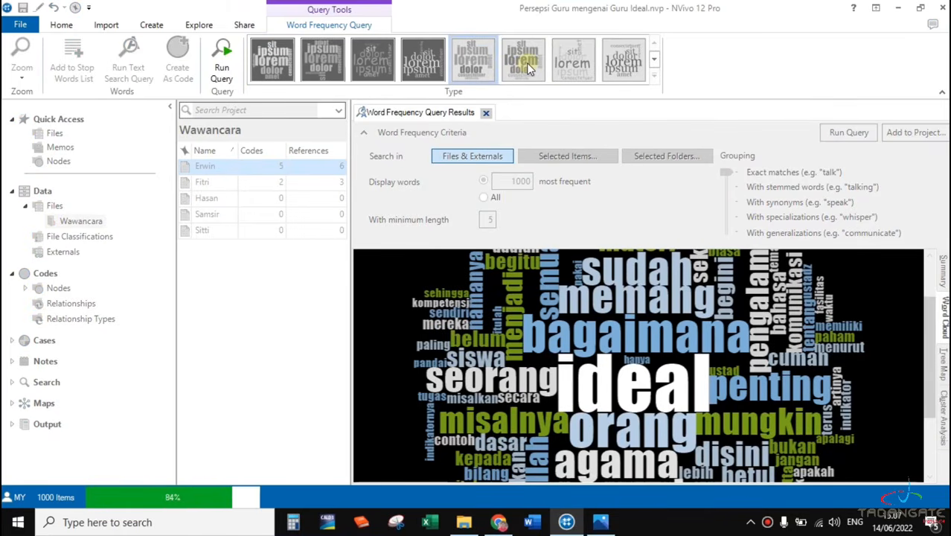
pyautogui.scroll(-2, 757, 362)
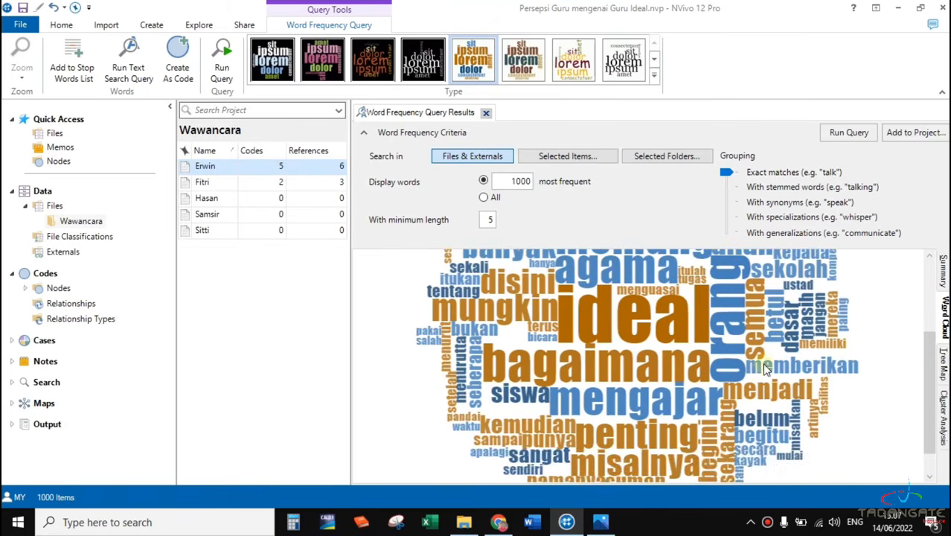
pyautogui.scroll(1, 757, 362)
pyautogui.click(523, 61)
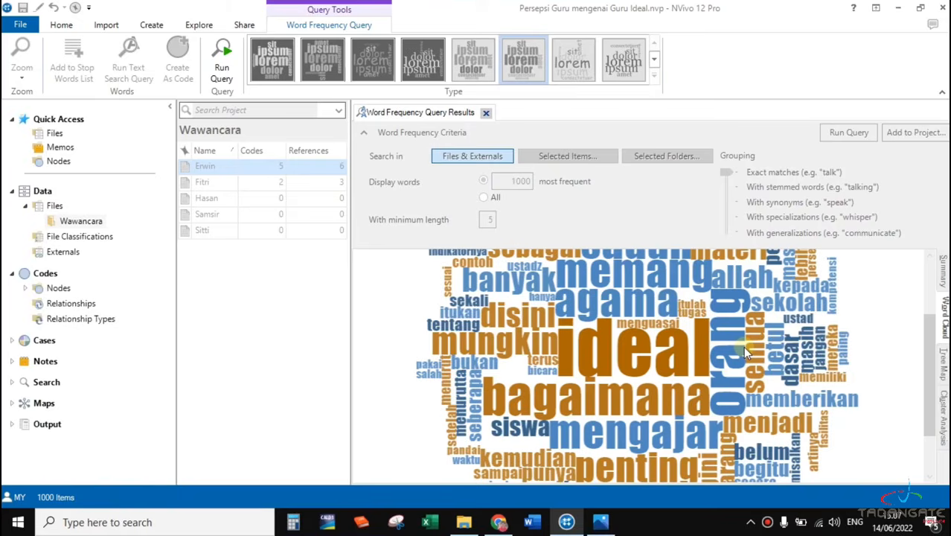
pyautogui.click(472, 59)
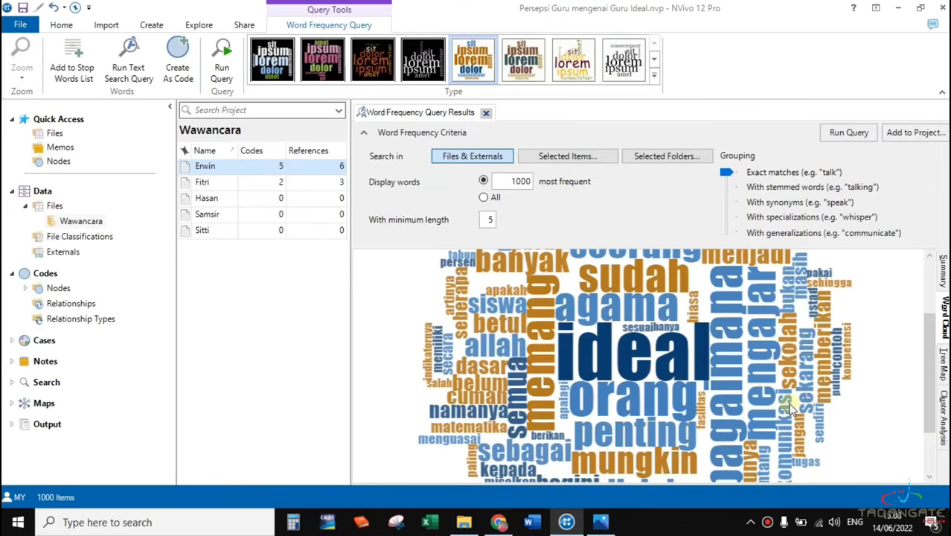
pyautogui.scroll(-1, 654, 378)
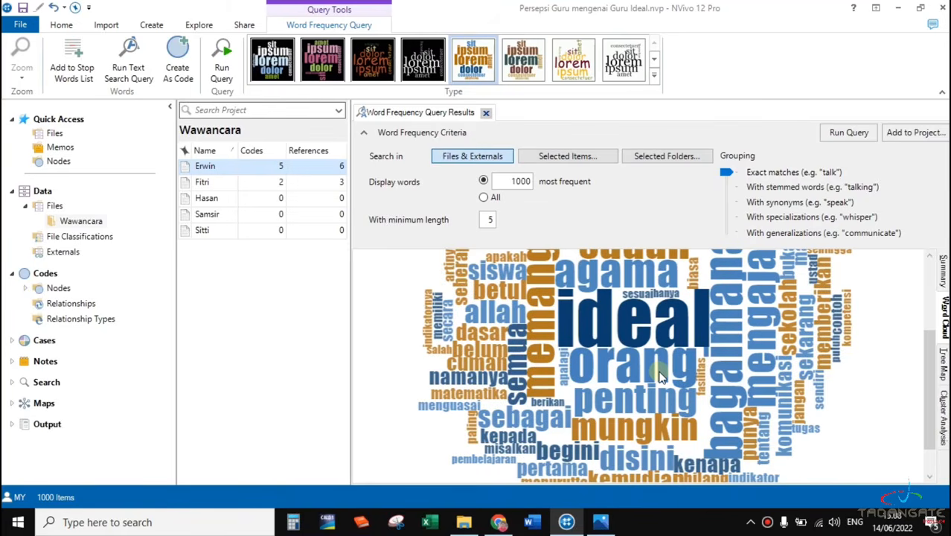
pyautogui.scroll(-1, 654, 413)
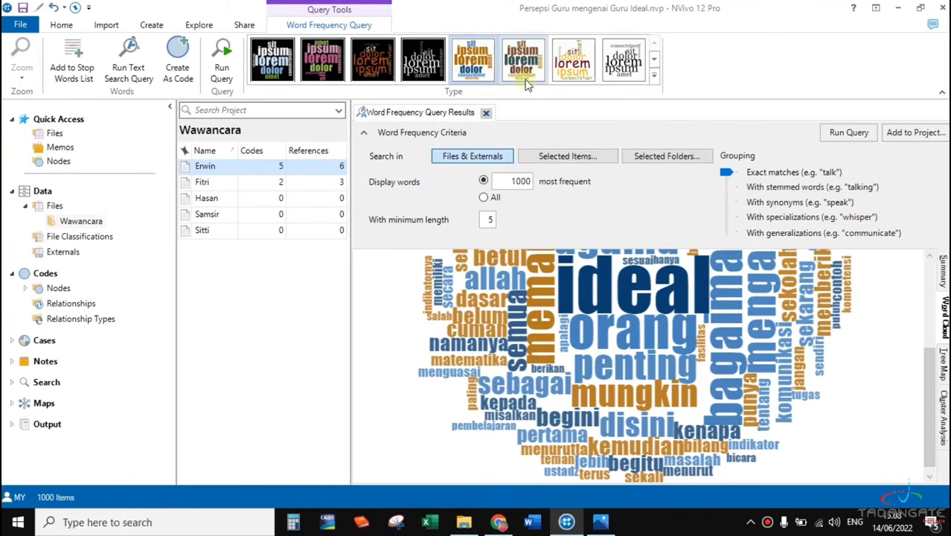
pyautogui.click(272, 60)
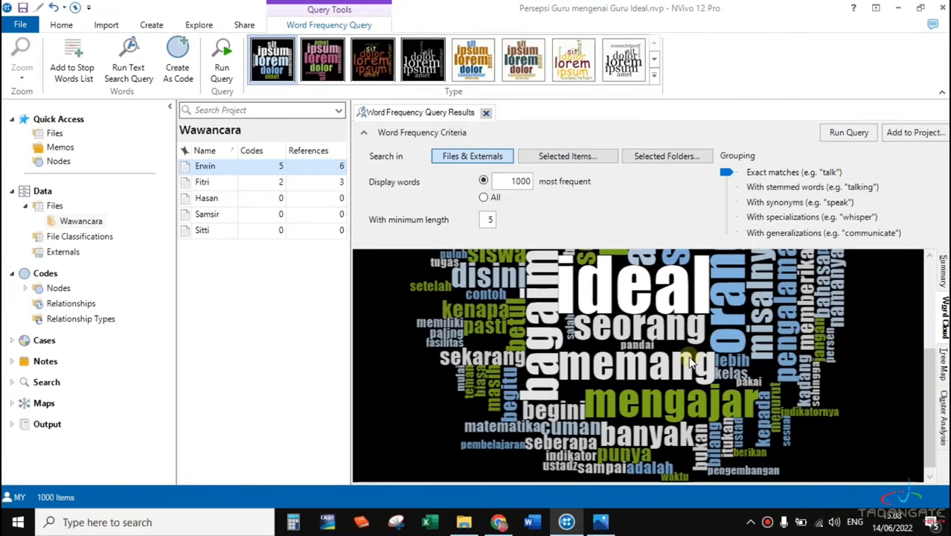
# Find mengajar in the word cloud, select it in the summary list of word counts, and open its node preview.
pyautogui.scroll(2, 688, 361)
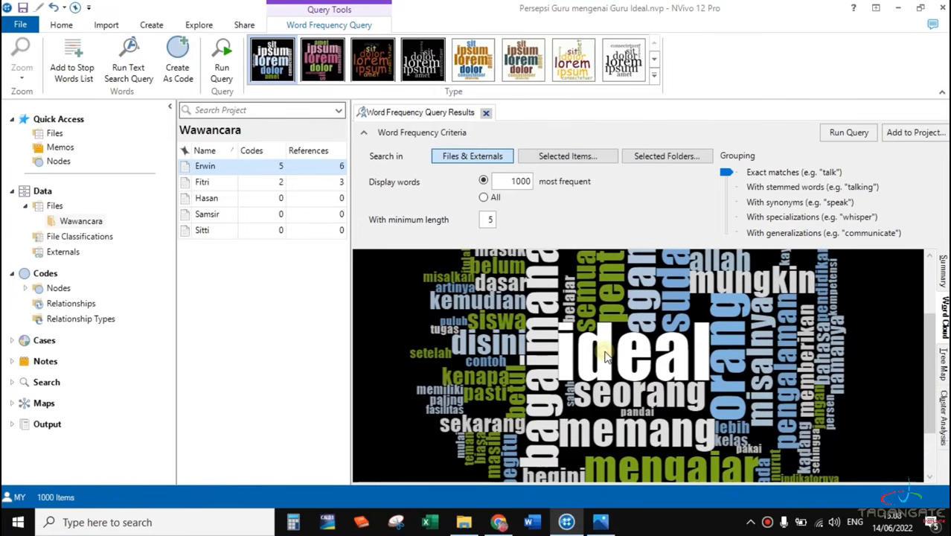
pyautogui.scroll(-2, 691, 381)
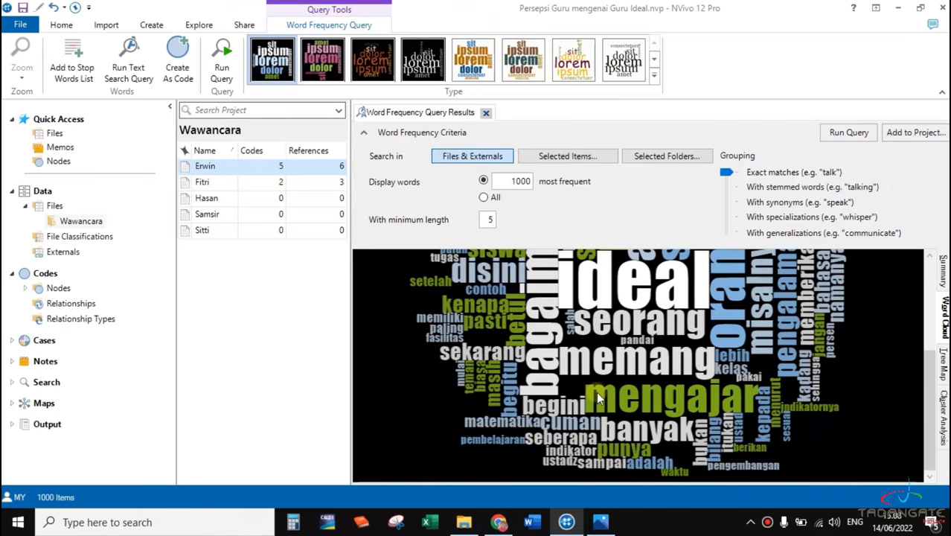
pyautogui.rightClick(674, 399)
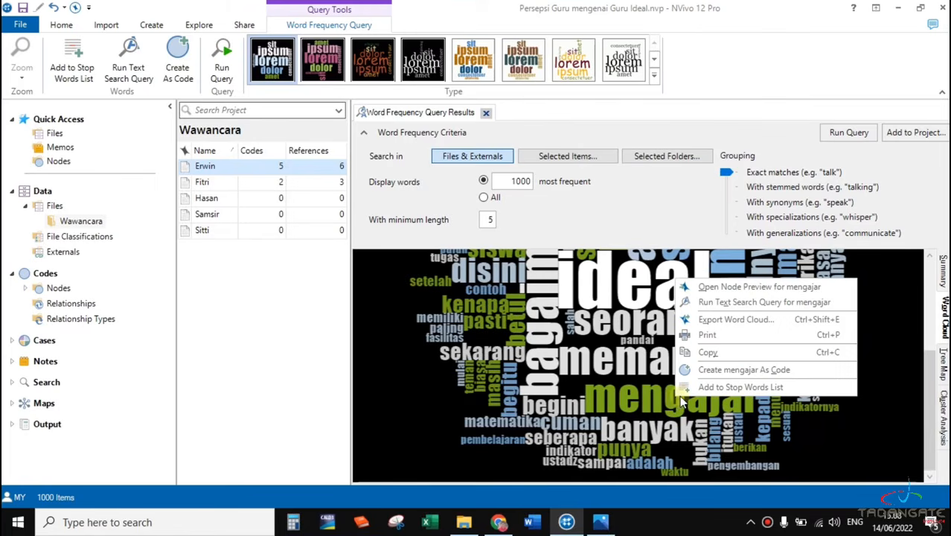
pyautogui.click(943, 279)
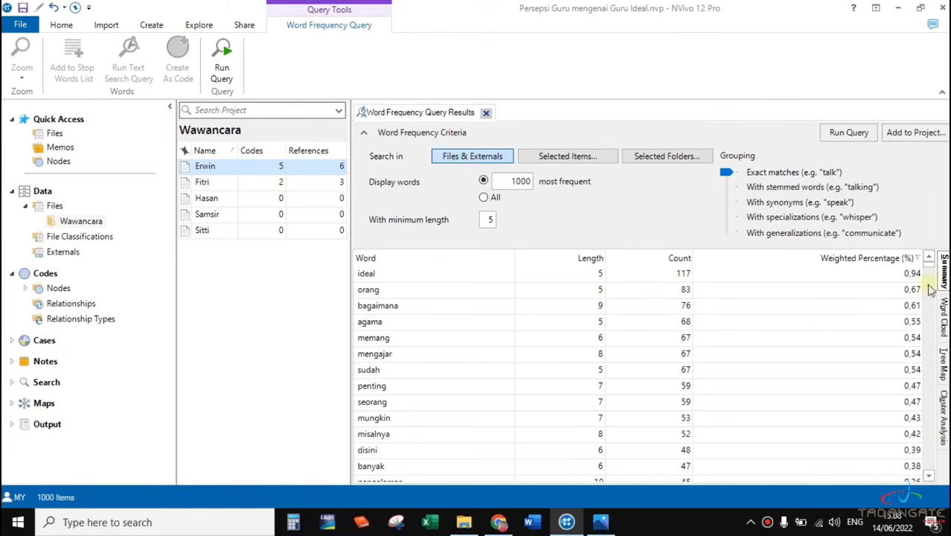
pyautogui.click(383, 355)
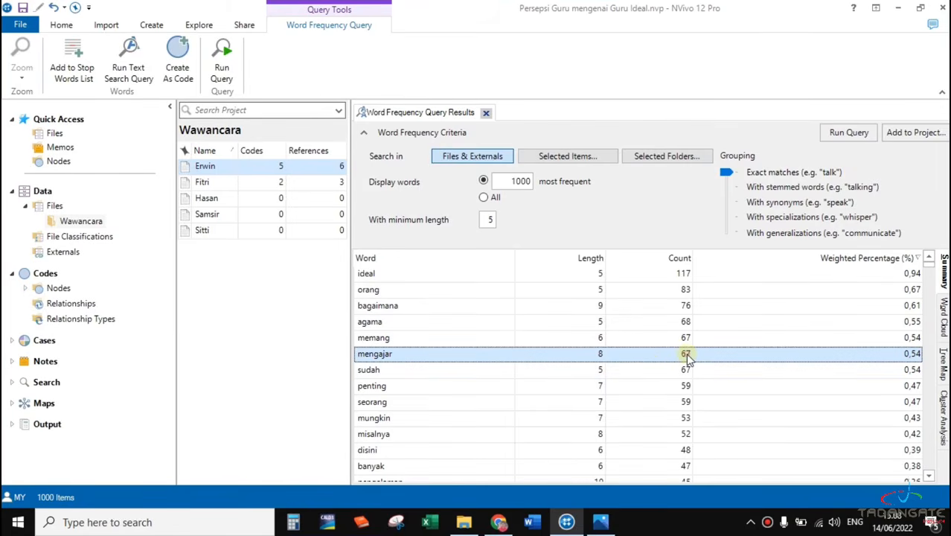
pyautogui.hotkey('ctrl', 's')
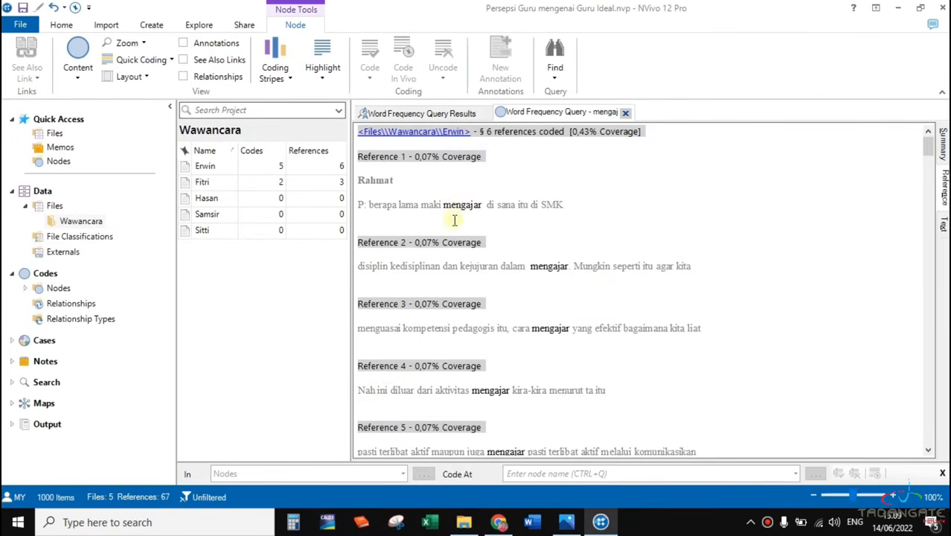
# Examine how mengajar is used in the references from the different interviews.
pyautogui.scroll(-6, 690, 242)
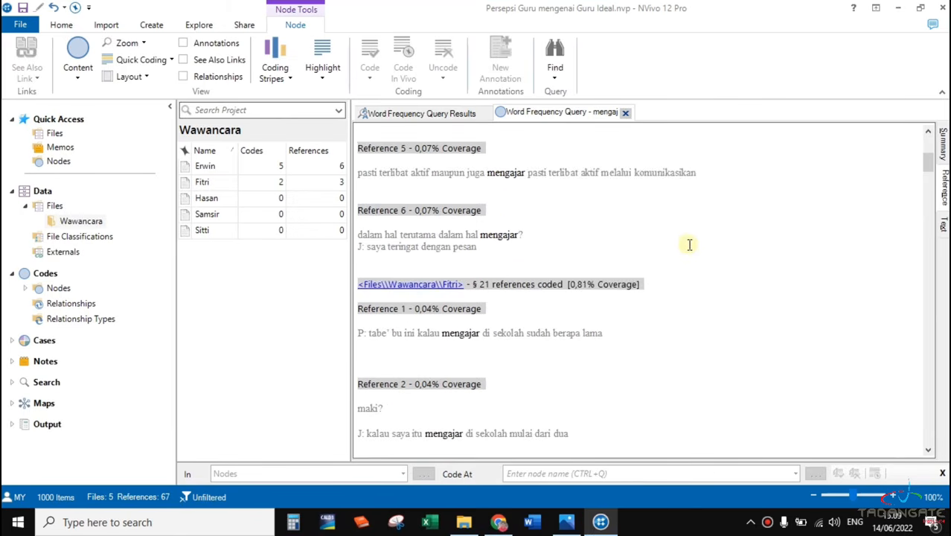
pyautogui.scroll(7, 690, 246)
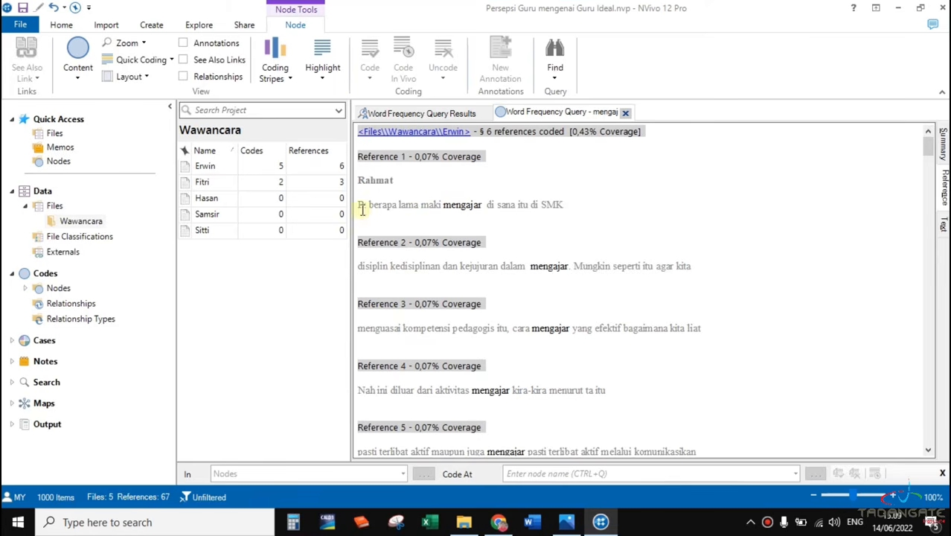
pyautogui.moveTo(443, 204); pyautogui.dragTo(482, 204)
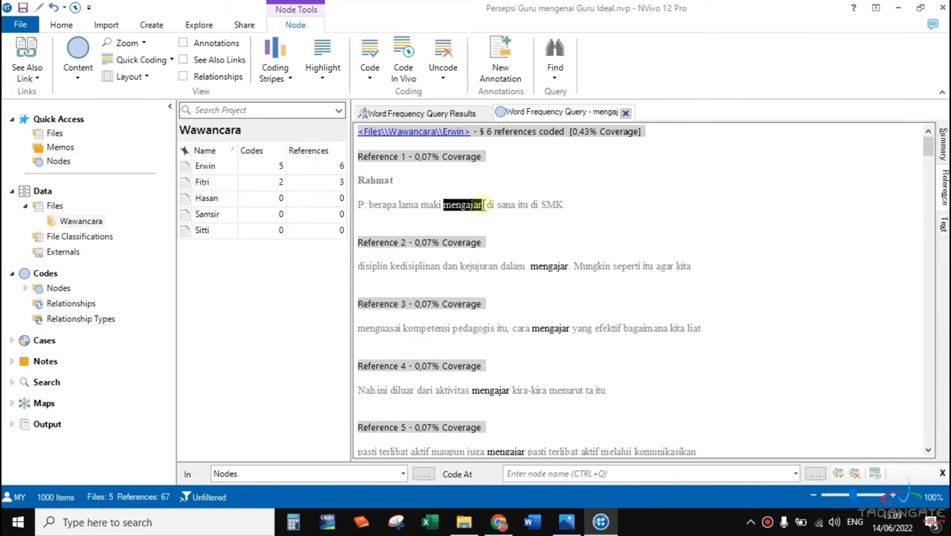
pyautogui.moveTo(529, 266); pyautogui.dragTo(570, 266)
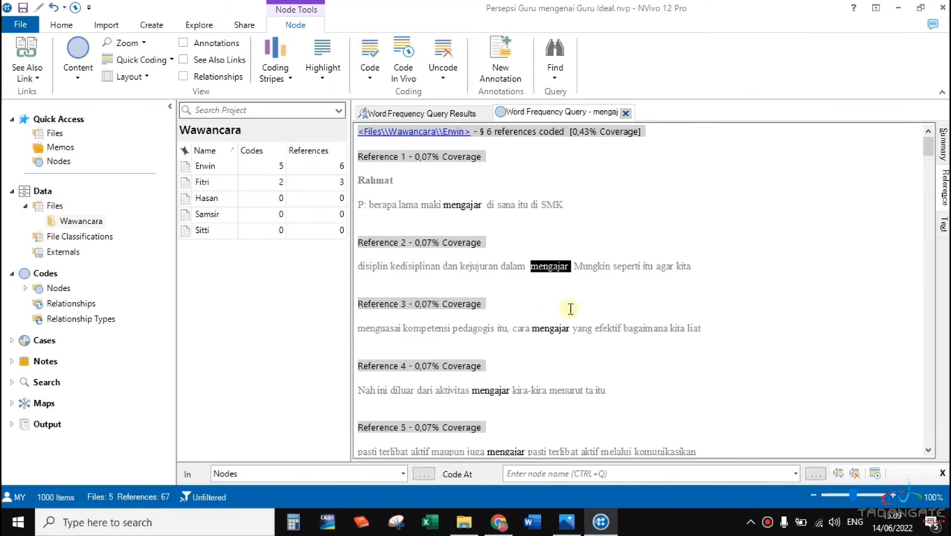
pyautogui.moveTo(532, 328); pyautogui.dragTo(570, 328)
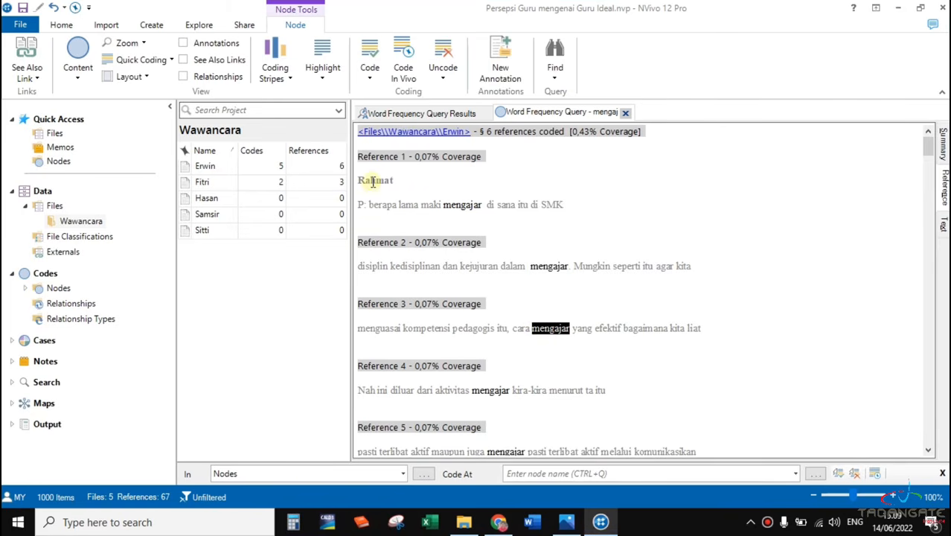
pyautogui.scroll(-5, 491, 336)
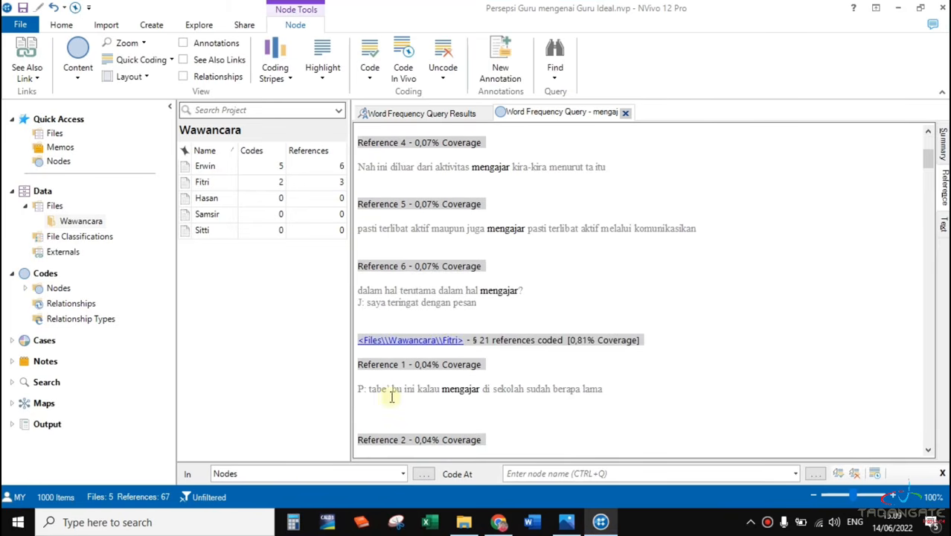
pyautogui.moveTo(484, 392); pyautogui.dragTo(442, 392)
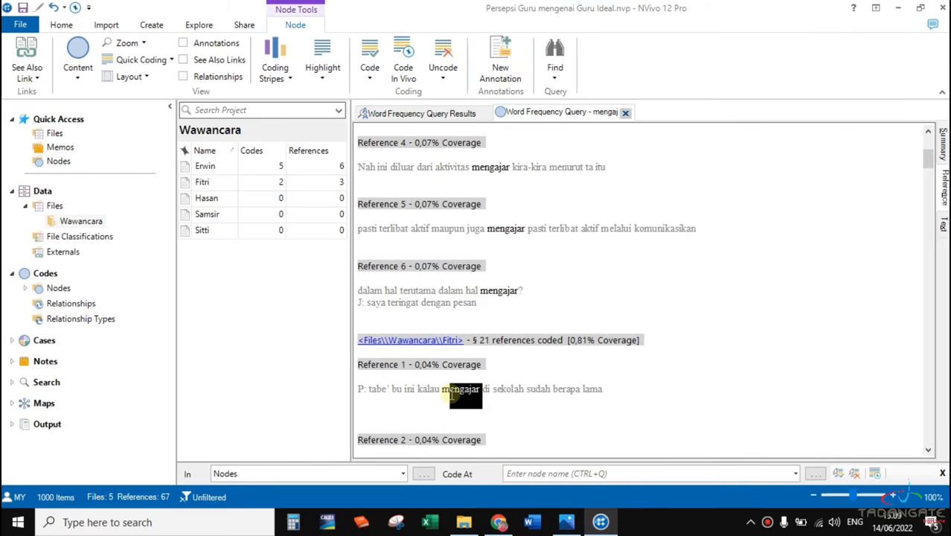
pyautogui.scroll(-6, 487, 348)
pyautogui.scroll(10, 482, 351)
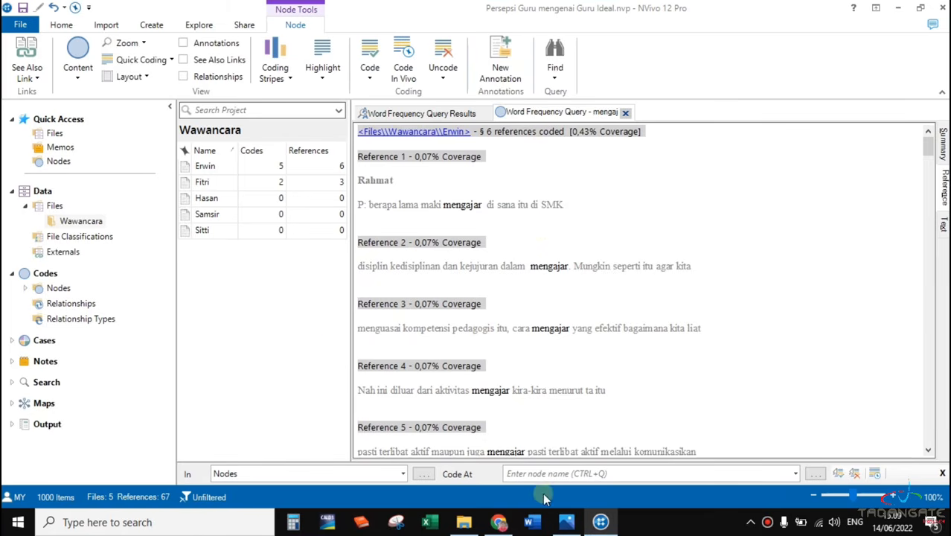
pyautogui.moveTo(501, 525)
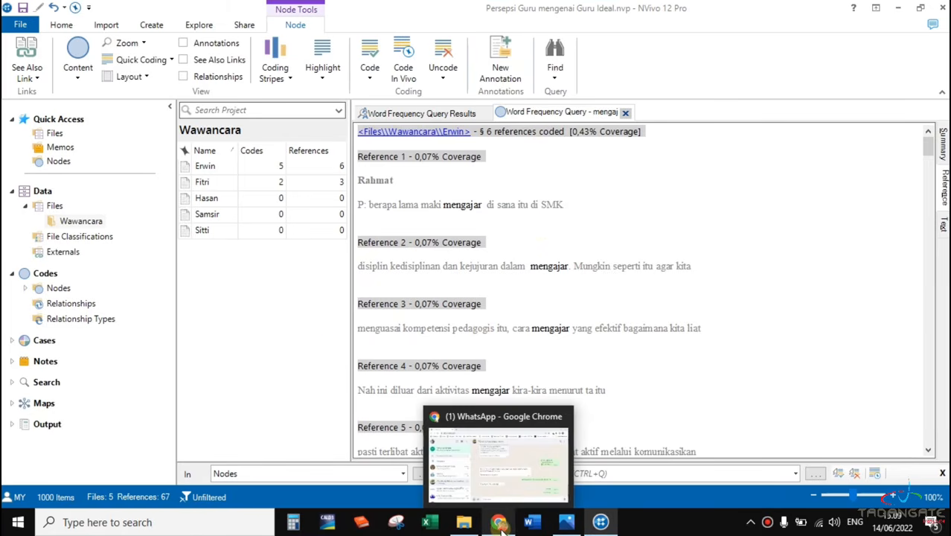
# Return to the word frequency results and create a code named Mengajar from the word mengajar in the Nodes folder.
pyautogui.click(406, 113)
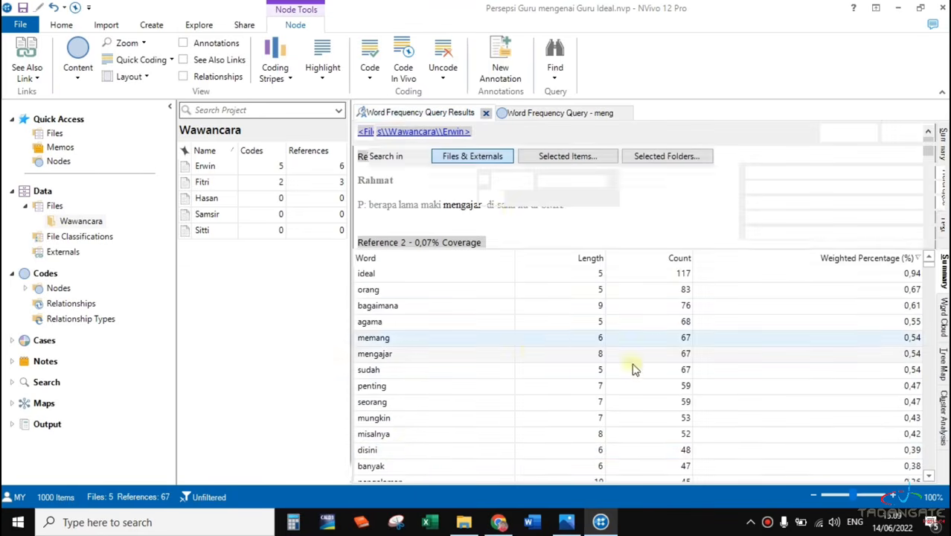
pyautogui.scroll(-1, 439, 422)
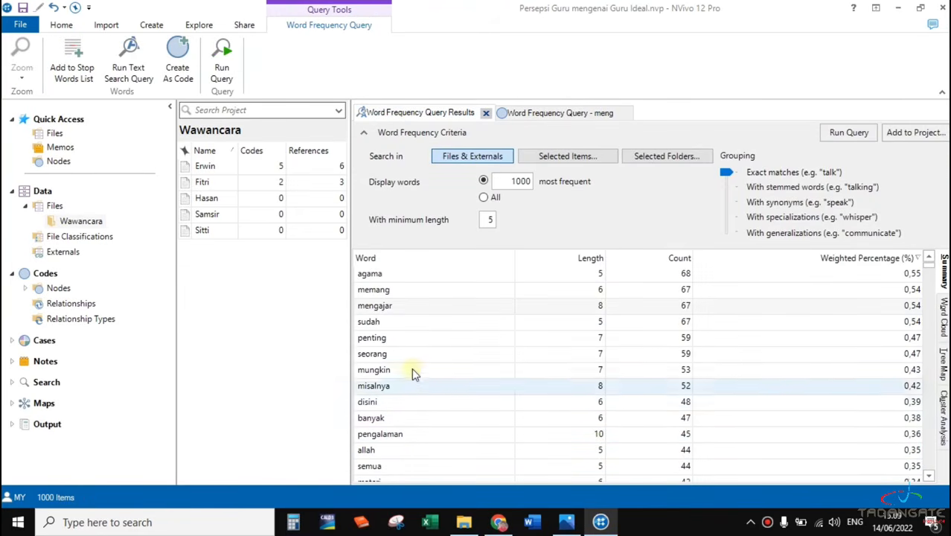
pyautogui.rightClick(388, 308)
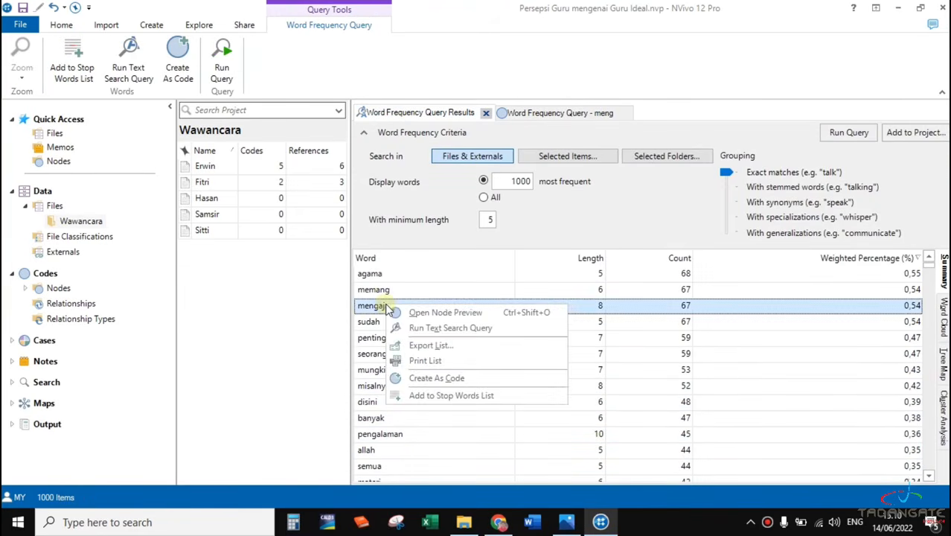
pyautogui.click(450, 381)
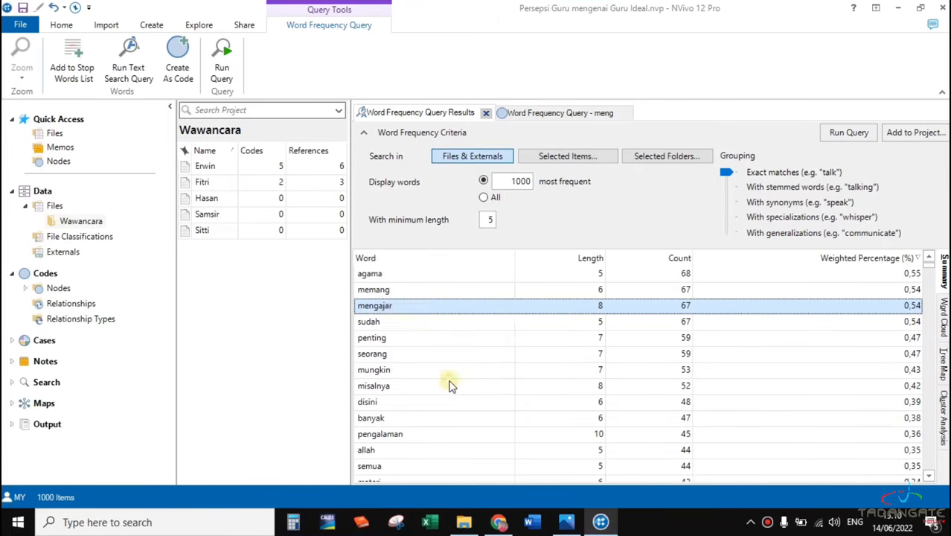
pyautogui.click(365, 140)
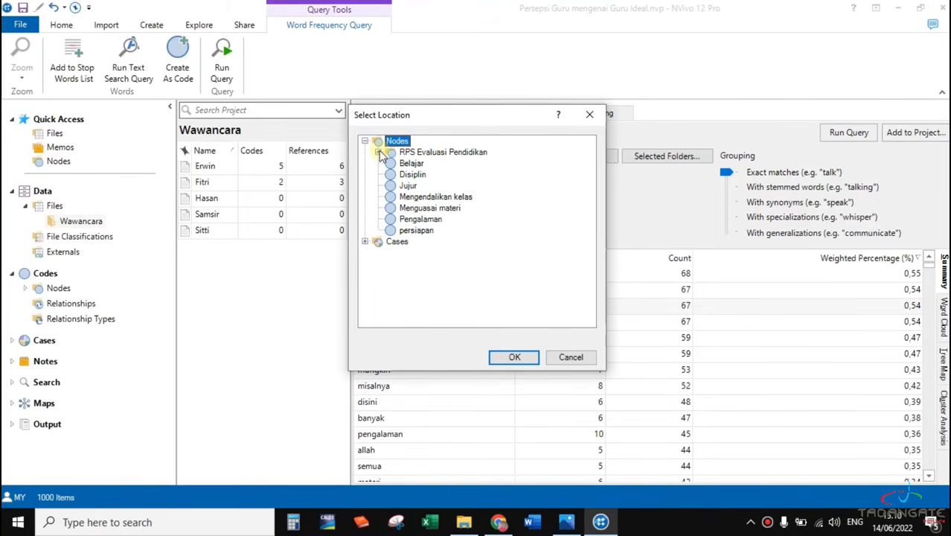
pyautogui.click(378, 152)
pyautogui.click(378, 152)
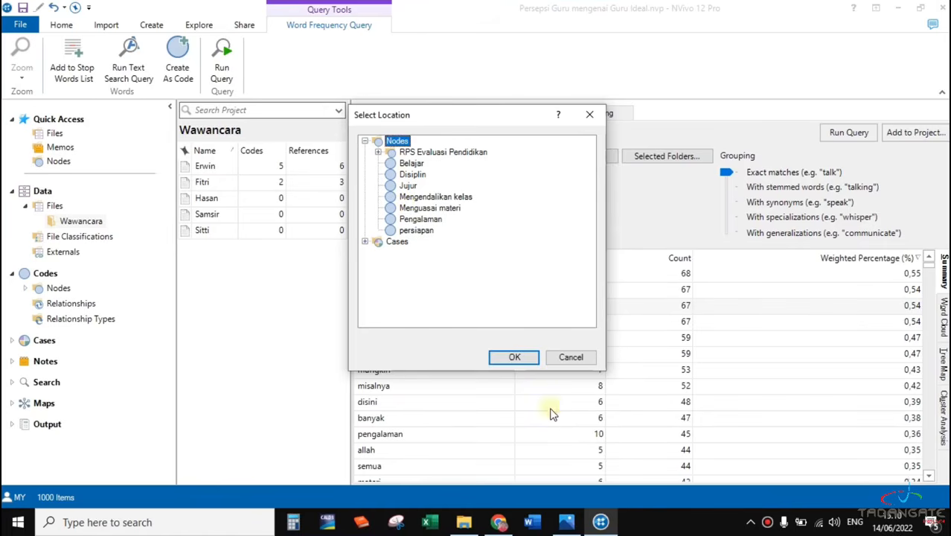
pyautogui.click(515, 358)
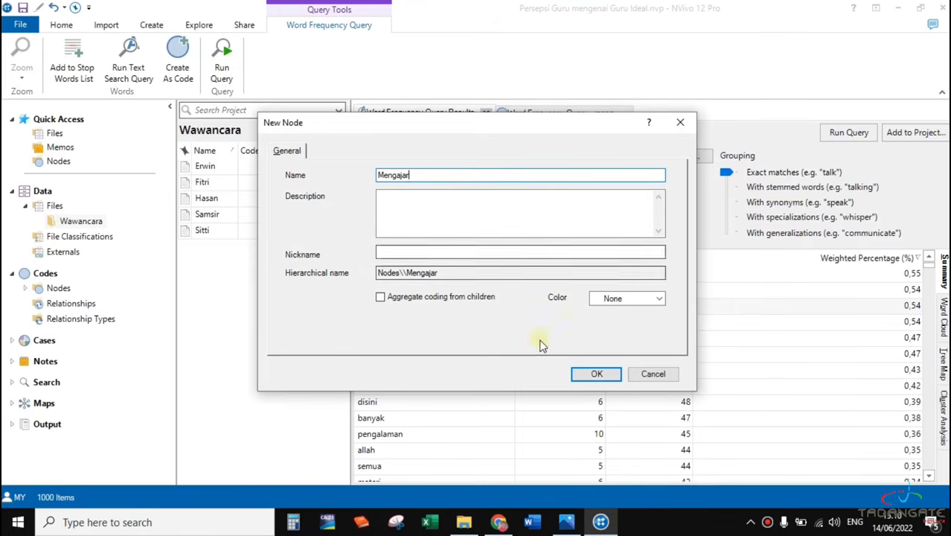
pyautogui.click(586, 375)
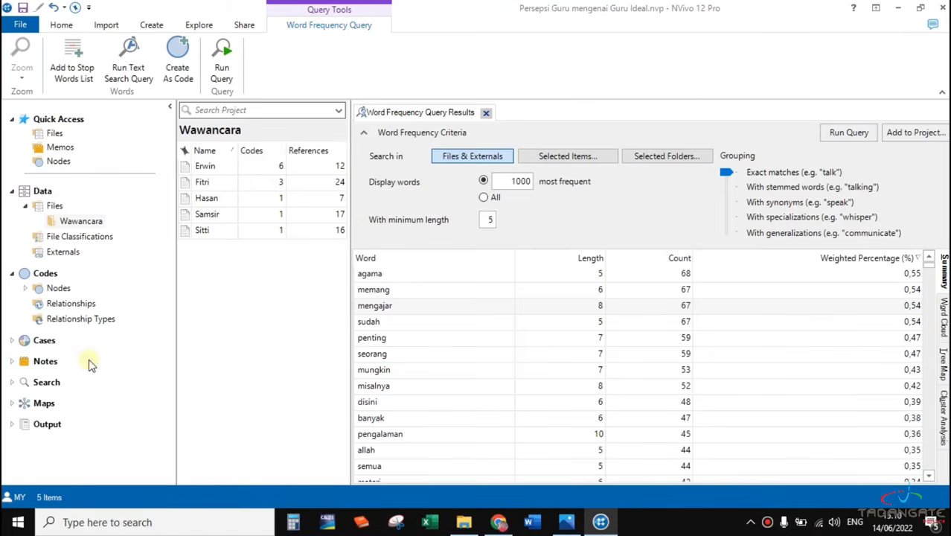
# Open the Mengajar node from the Nodes list and examine its coded references across the interviews.
pyautogui.click(46, 292)
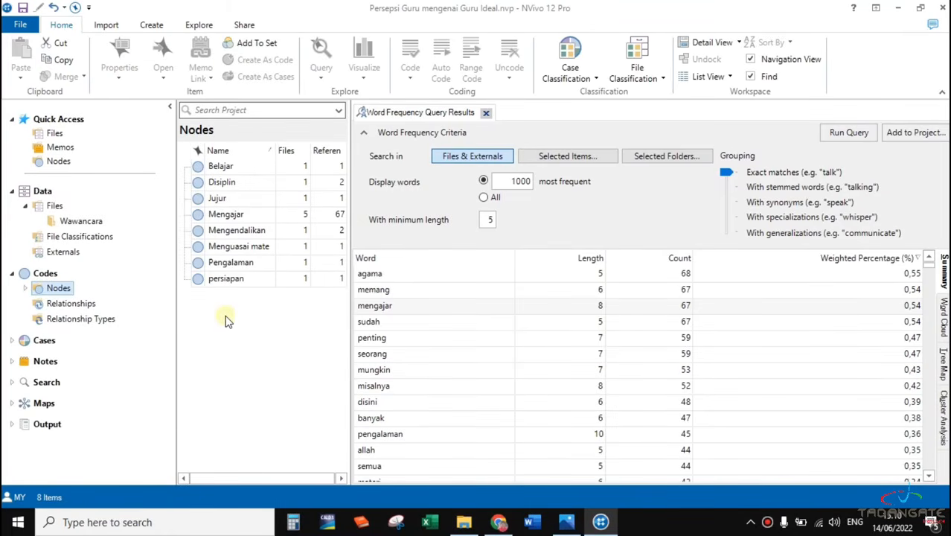
pyautogui.click(230, 217)
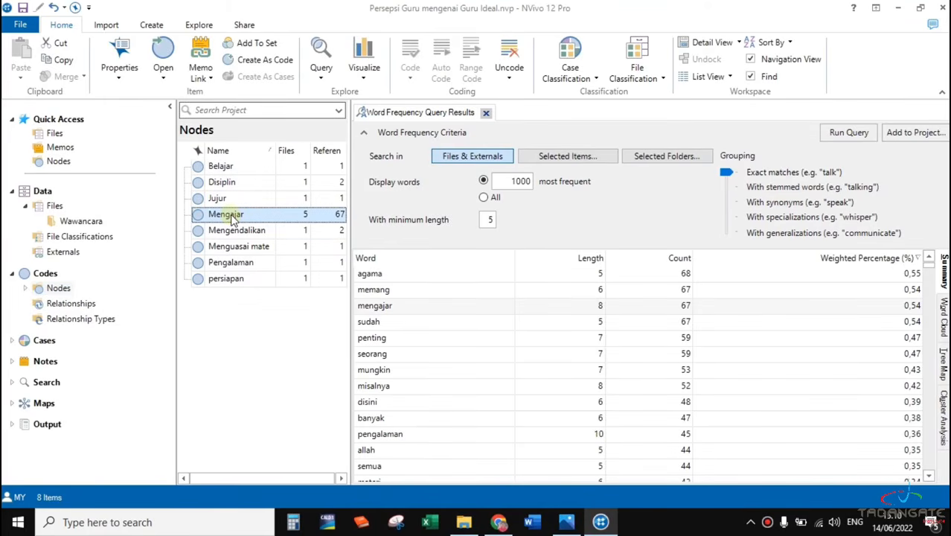
pyautogui.click(231, 214)
pyautogui.doubleClick(232, 214)
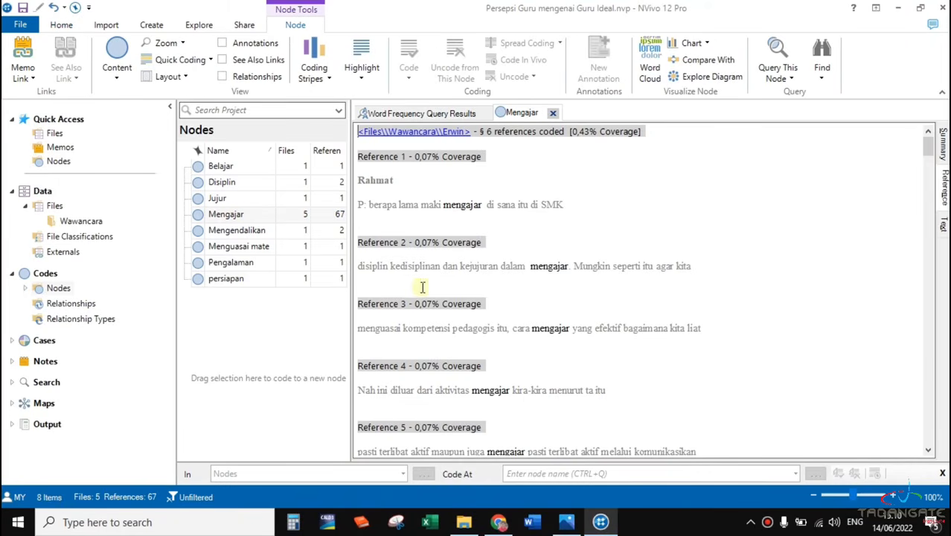
pyautogui.scroll(-12, 525, 350)
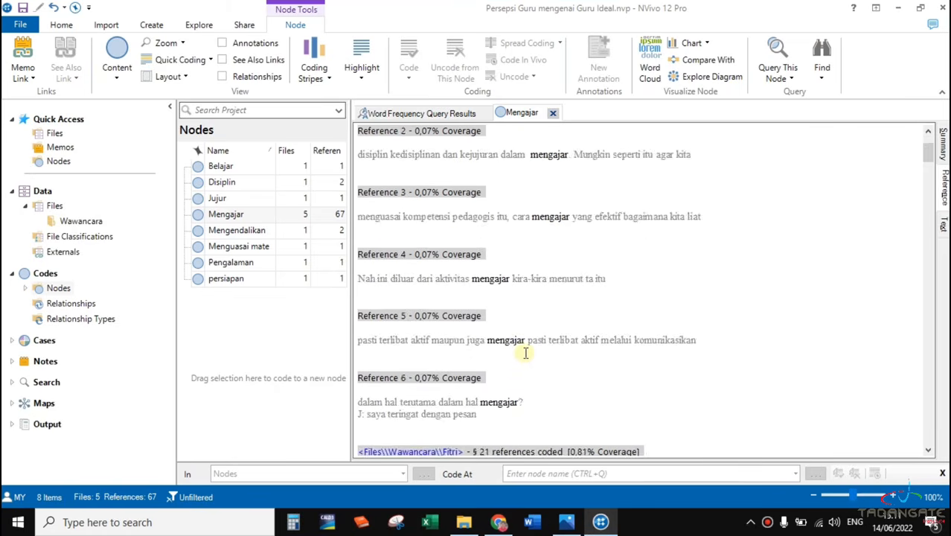
pyautogui.scroll(-12, 529, 353)
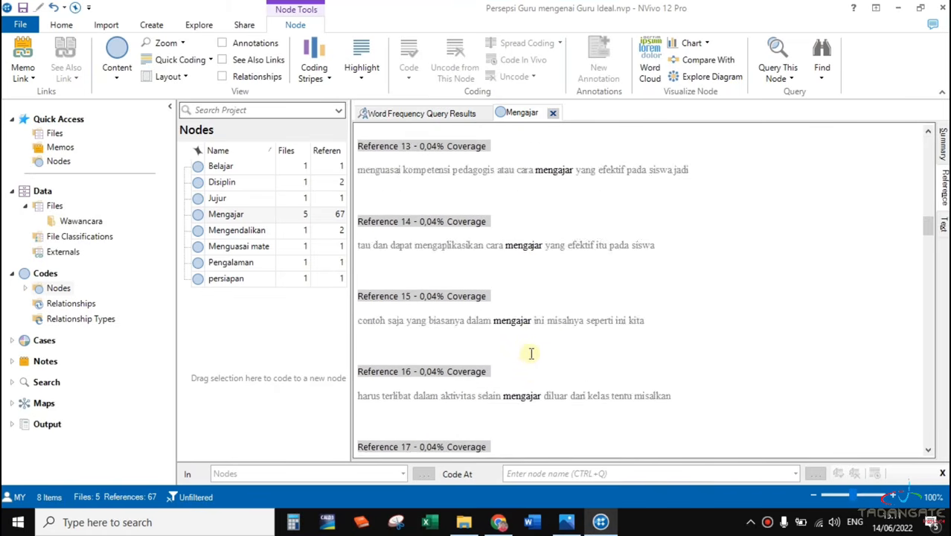
pyautogui.scroll(-1, 532, 353)
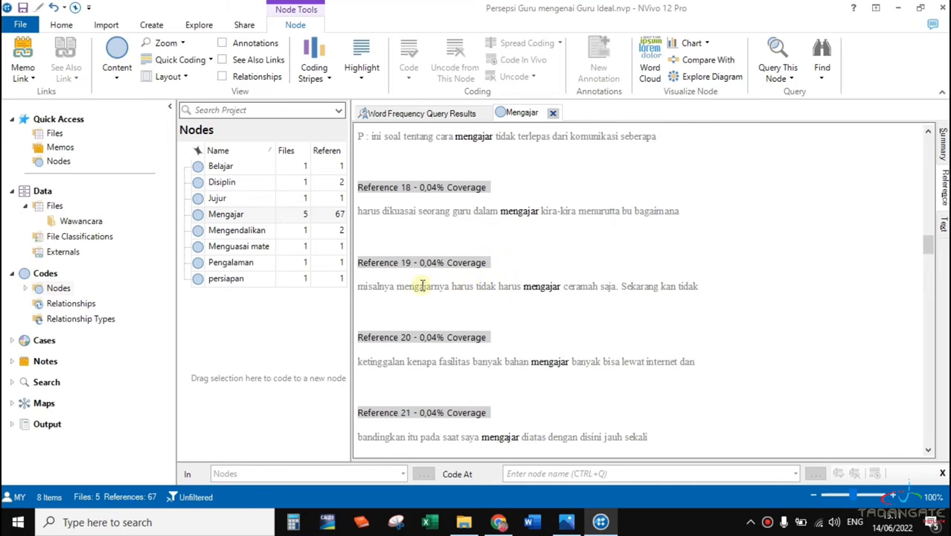
# Return to the word frequency results, find komunikasi, and create a code named Komunikasi from it in the Nodes folder.
pyautogui.click(421, 113)
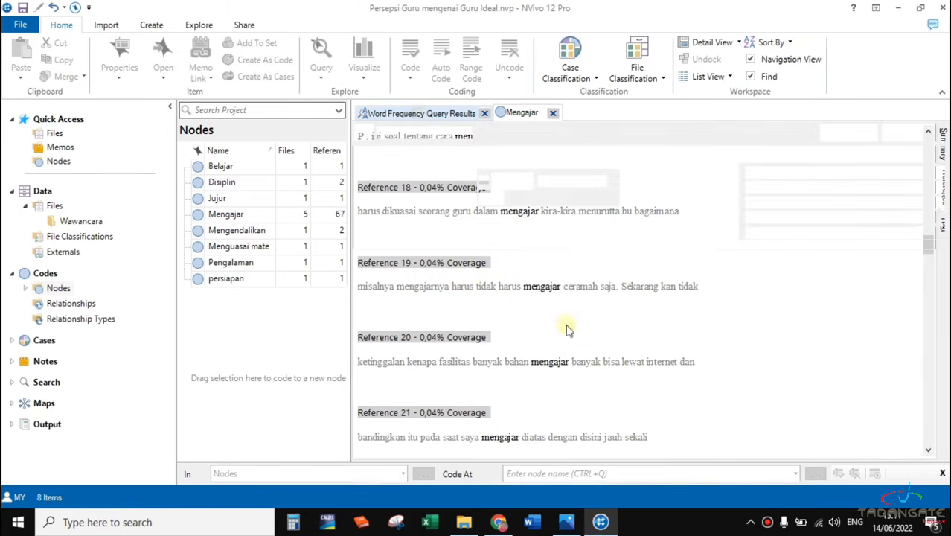
pyautogui.scroll(-20, 516, 304)
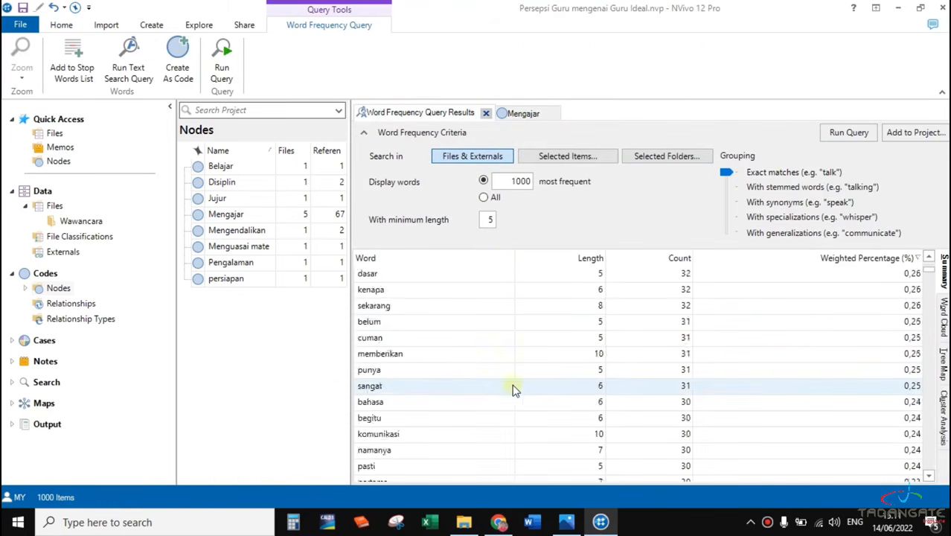
pyautogui.scroll(-1, 513, 388)
pyautogui.click(380, 388)
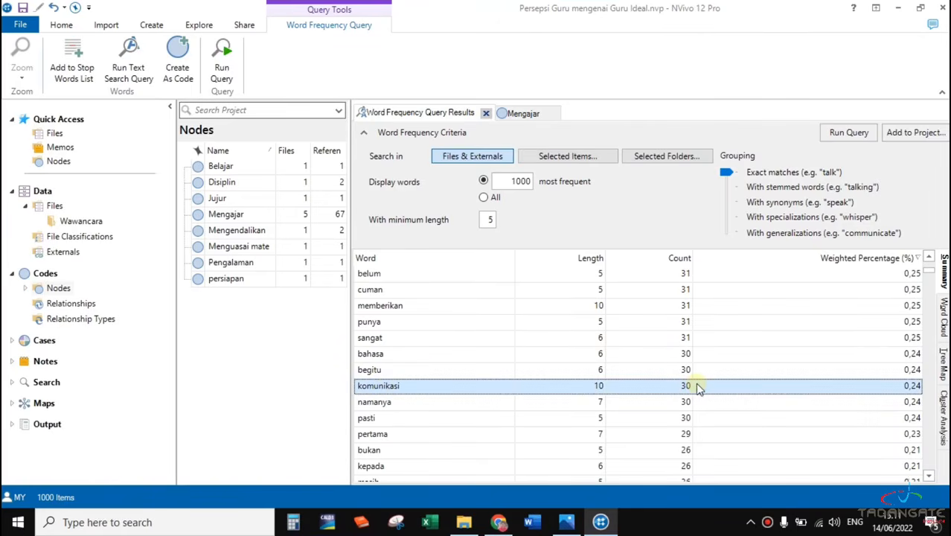
pyautogui.rightClick(392, 390)
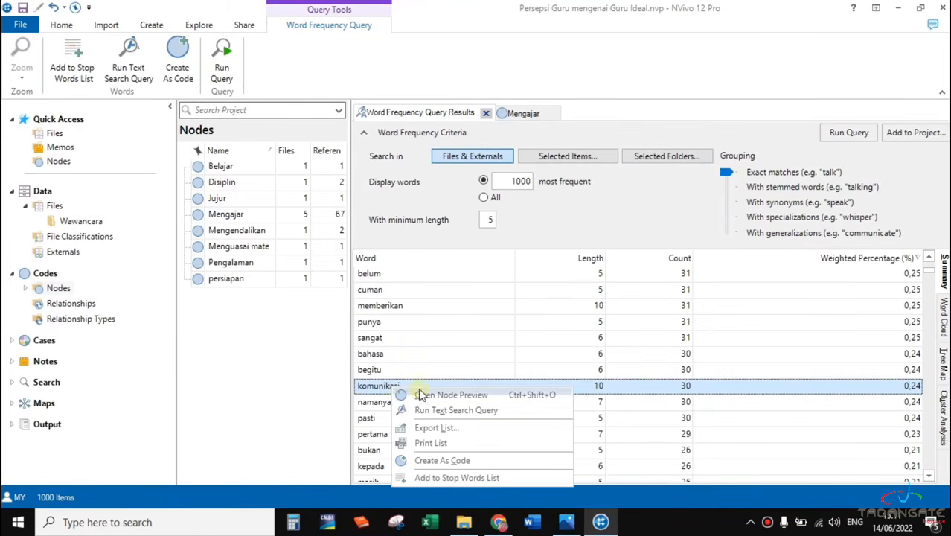
pyautogui.click(446, 462)
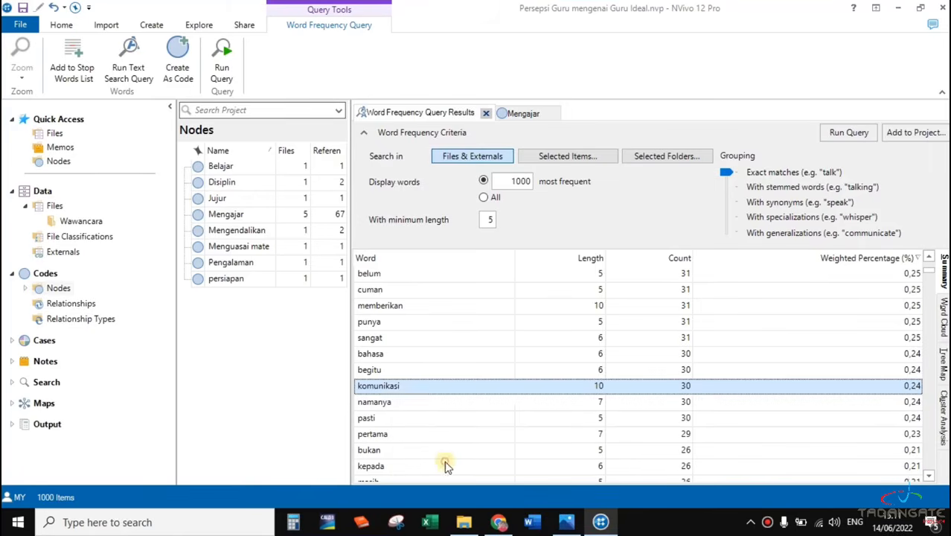
pyautogui.click(516, 358)
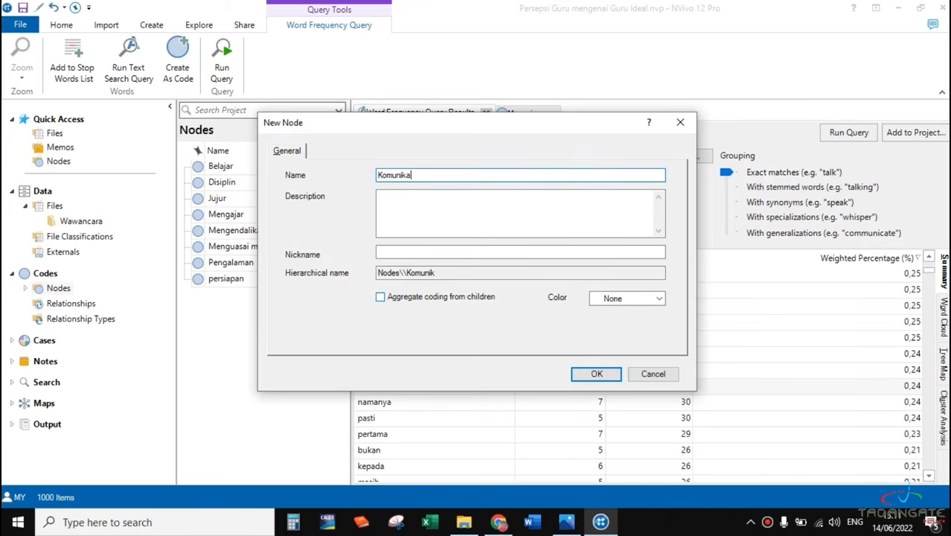
pyautogui.click(588, 372)
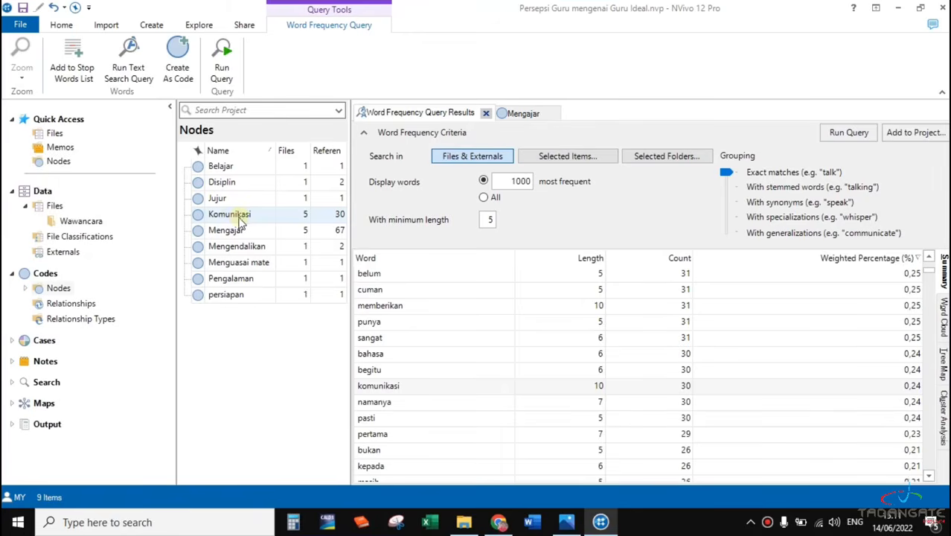
# Find pengalaman in the word frequency results and create a code named Pengalaman from it beneath the existing Pengalaman node.
pyautogui.scroll(-3, 446, 367)
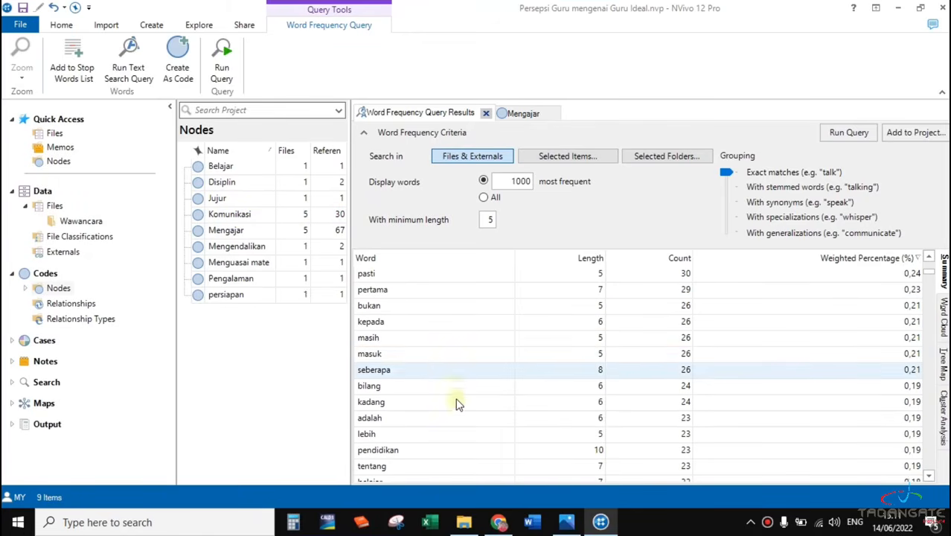
pyautogui.scroll(5, 460, 399)
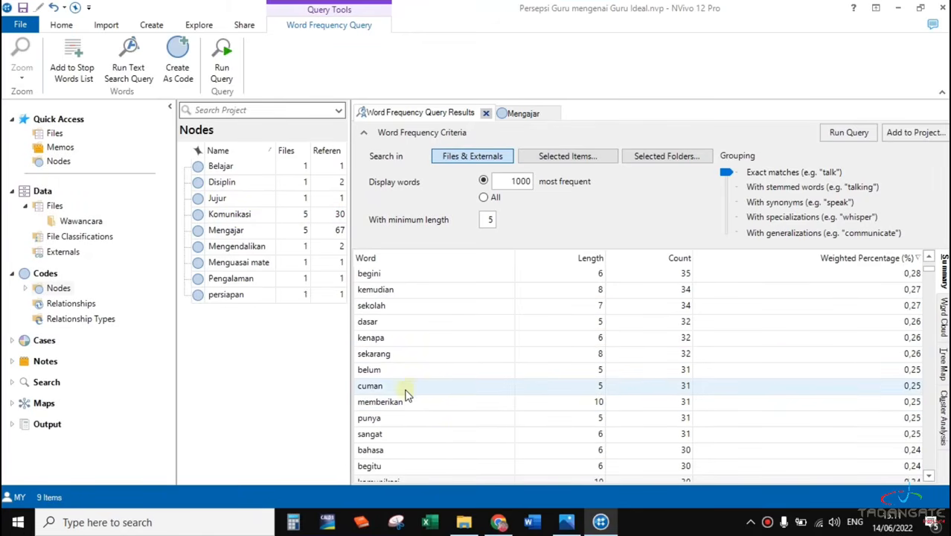
pyautogui.scroll(2, 401, 320)
pyautogui.scroll(2, 400, 321)
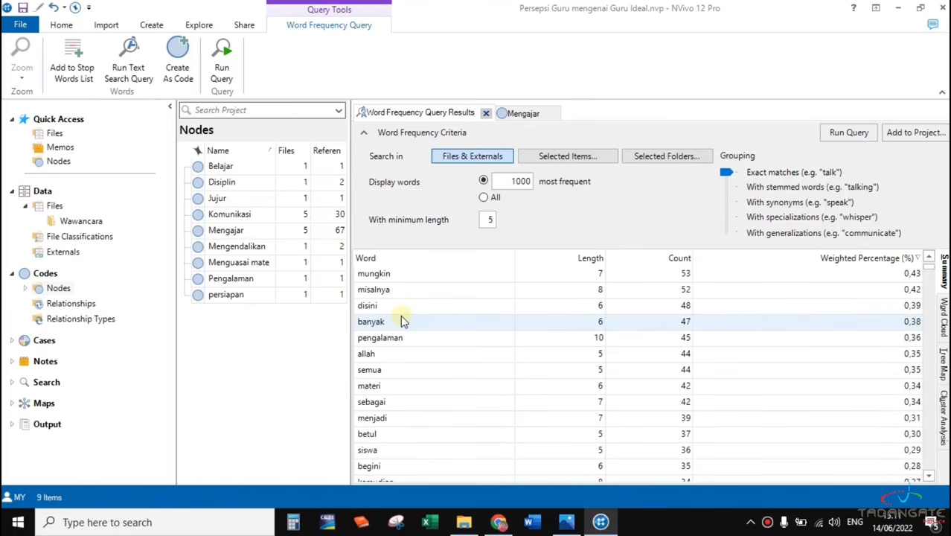
pyautogui.click(402, 338)
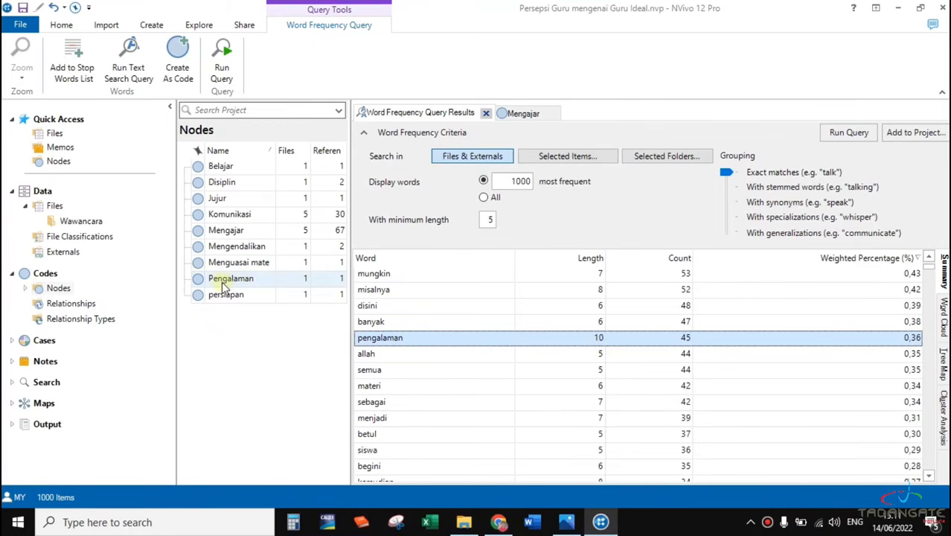
pyautogui.rightClick(391, 344)
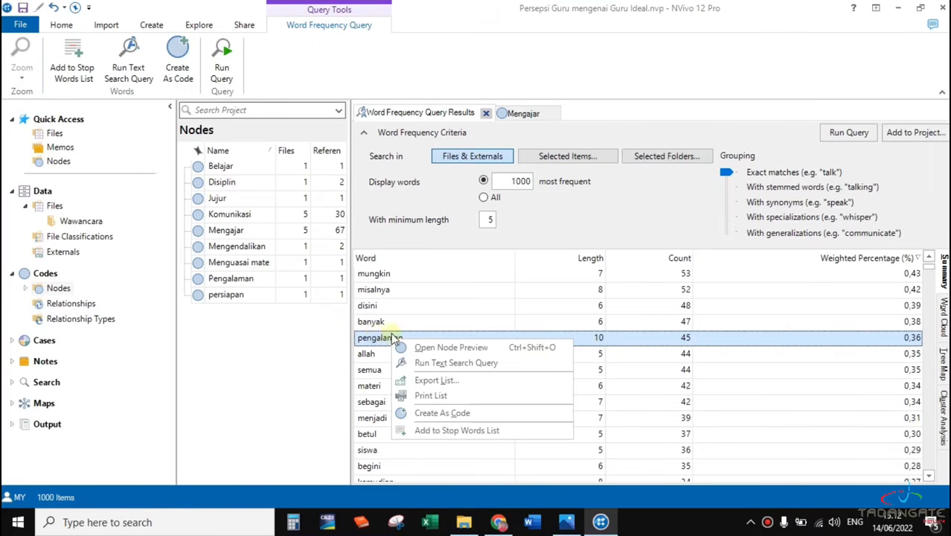
pyautogui.click(436, 416)
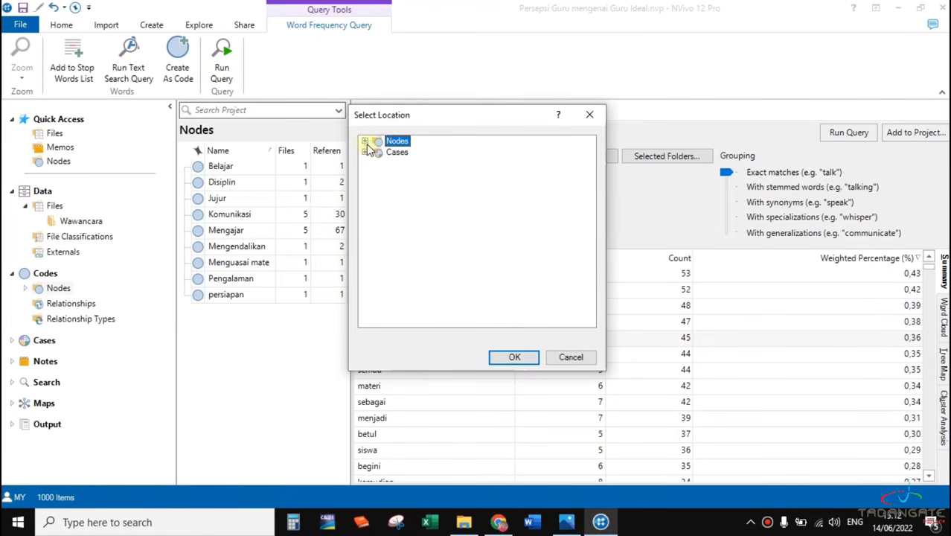
pyautogui.click(365, 141)
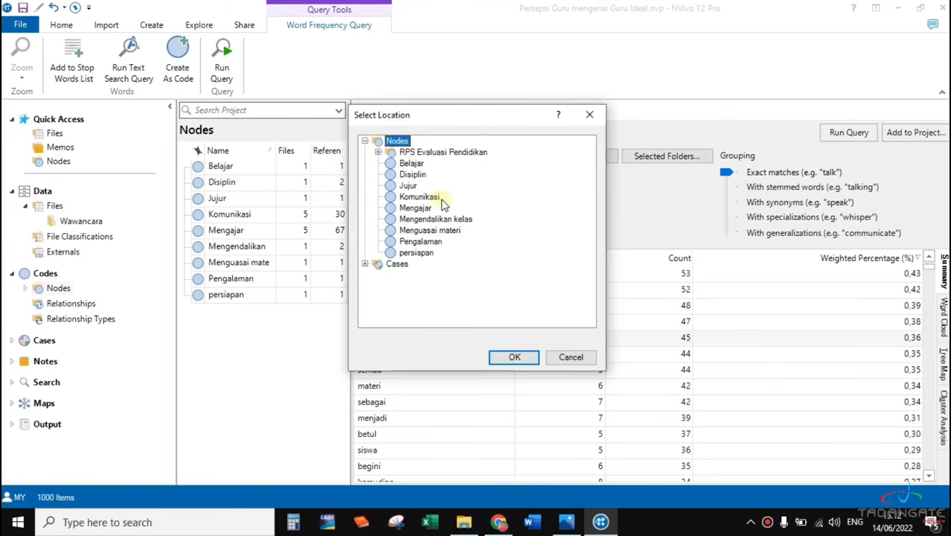
pyautogui.click(430, 242)
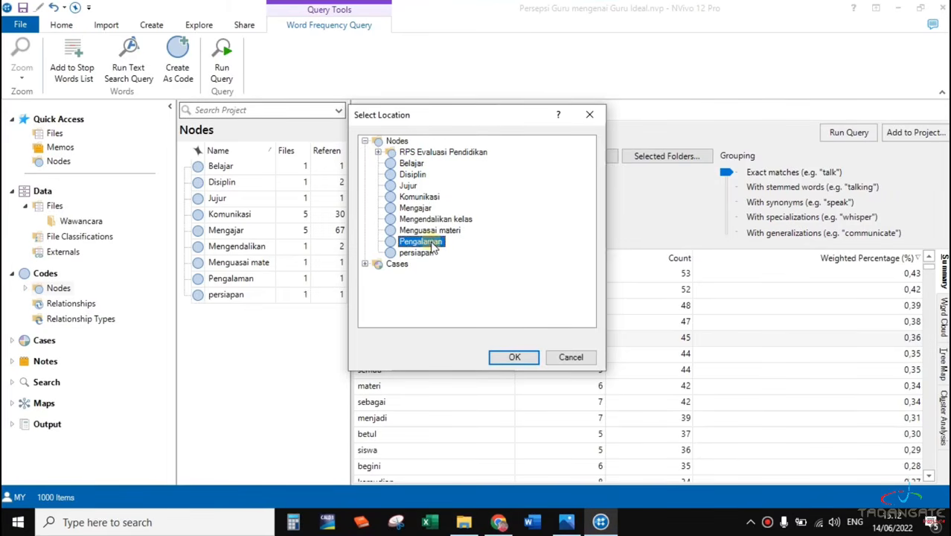
pyautogui.click(512, 356)
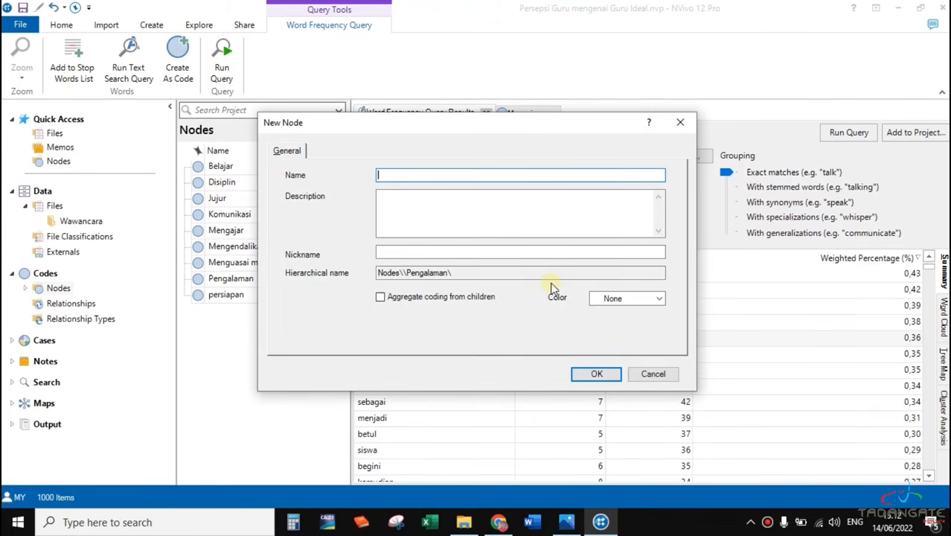
pyautogui.write('Pengalaman')
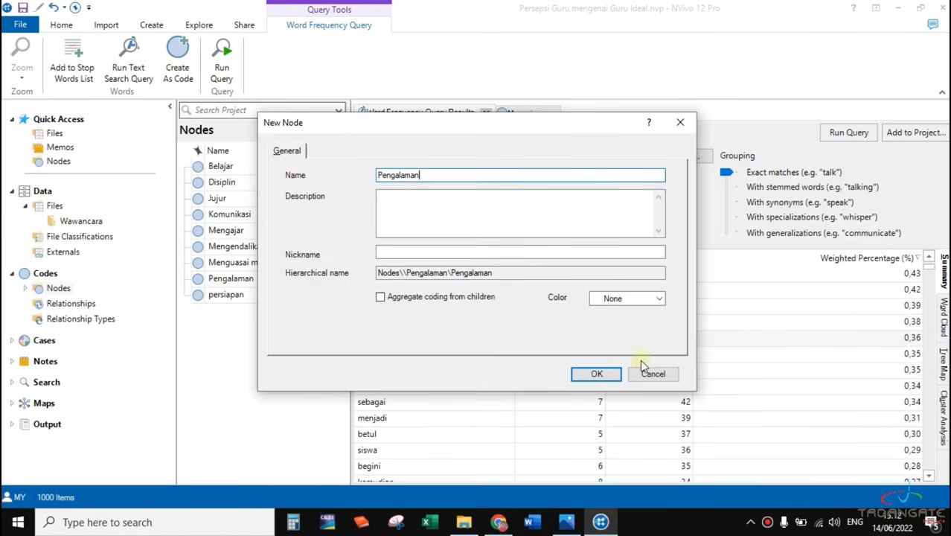
pyautogui.click(586, 374)
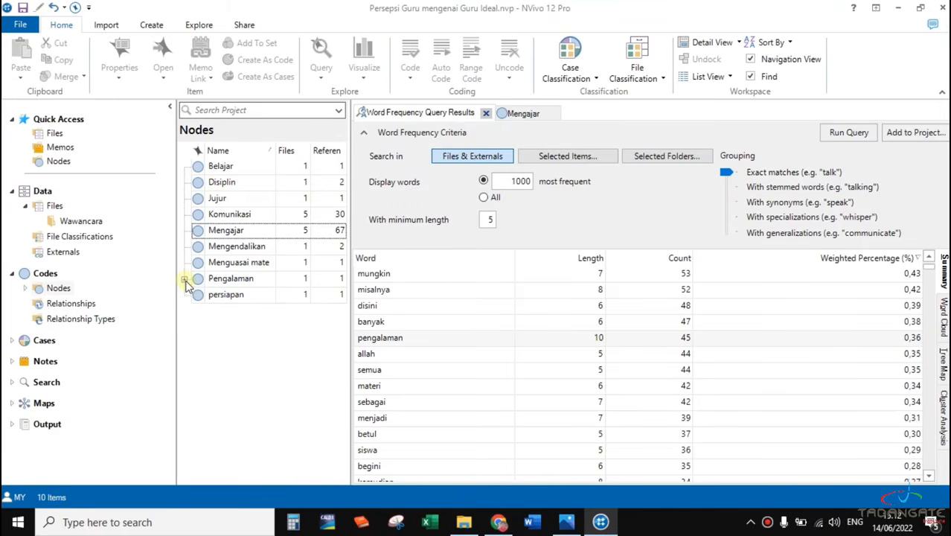
# Select the child node Pengalaman beneath its parent, and close the word frequency results and the Mengajar node.
pyautogui.click(218, 283)
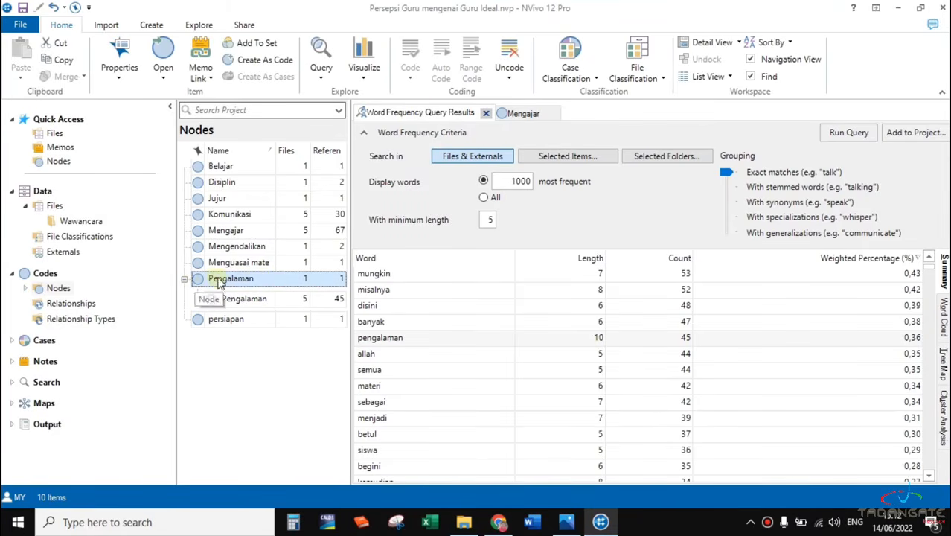
pyautogui.click(261, 305)
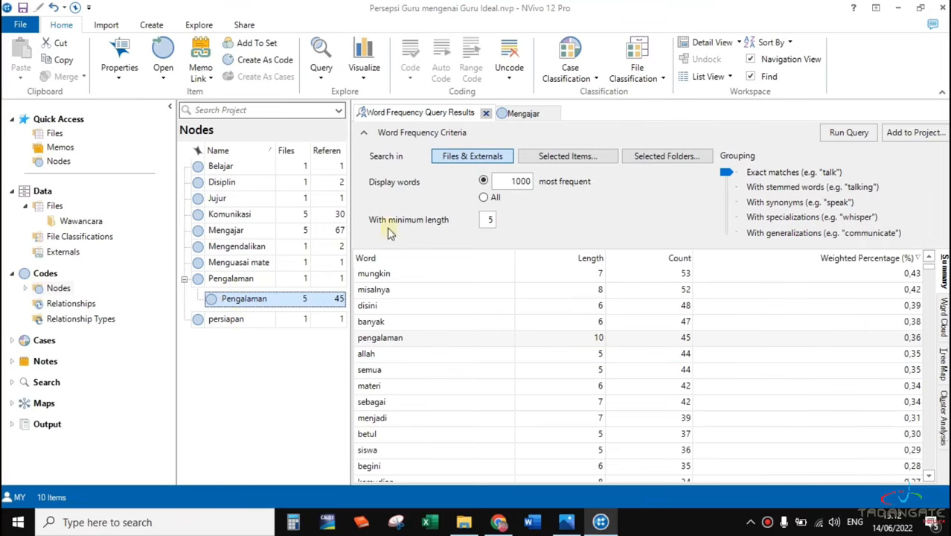
pyautogui.click(485, 113)
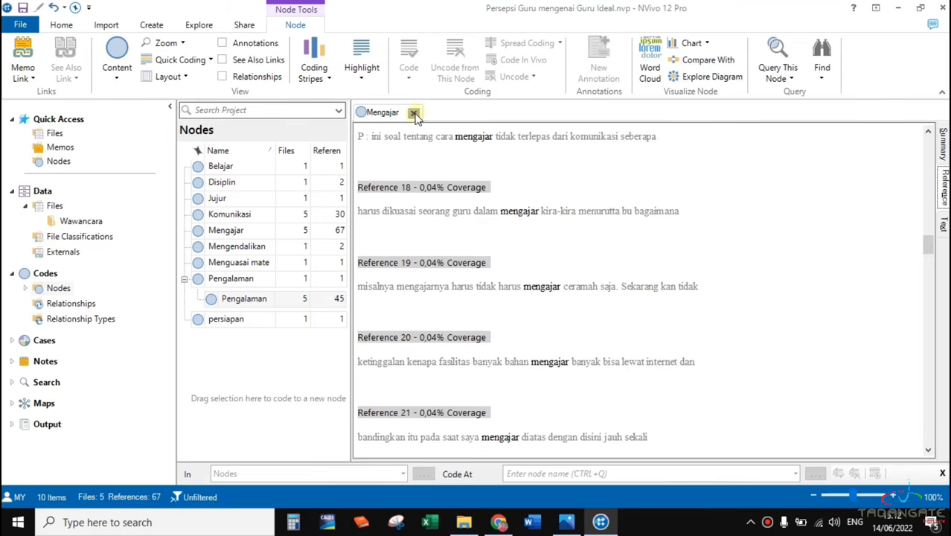
pyautogui.click(415, 113)
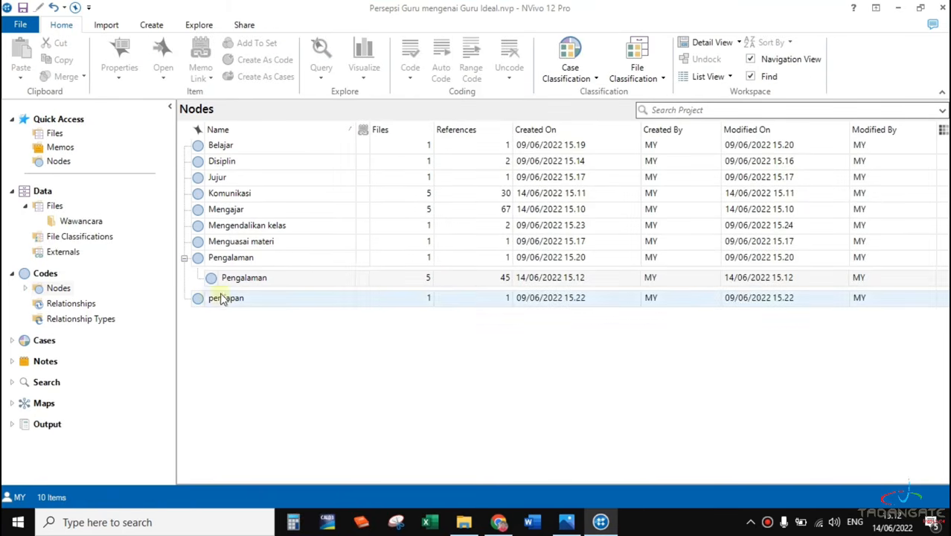
# Look over the Explore query tools and the child node under Pengalaman, leaving the Pengalaman branch collapsed.
pyautogui.click(184, 258)
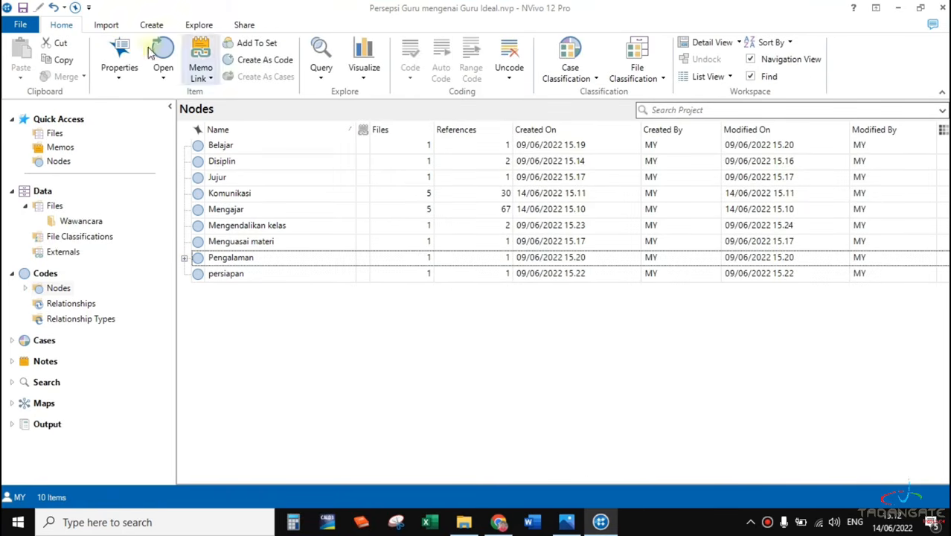
pyautogui.click(200, 27)
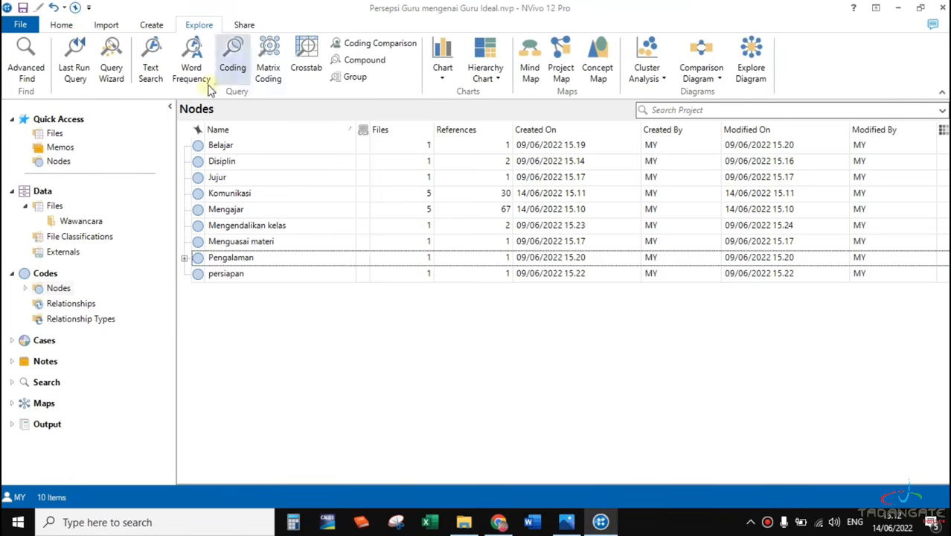
pyautogui.click(183, 258)
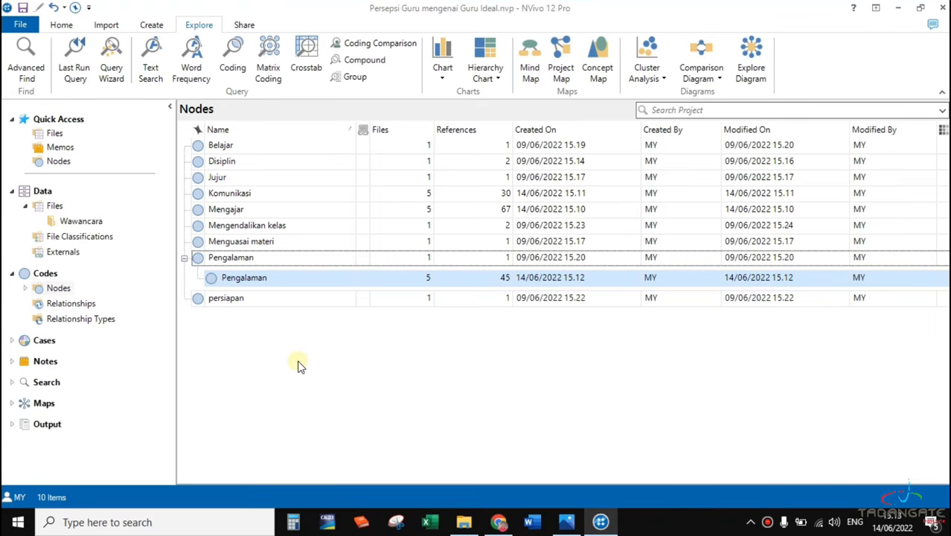
pyautogui.click(184, 258)
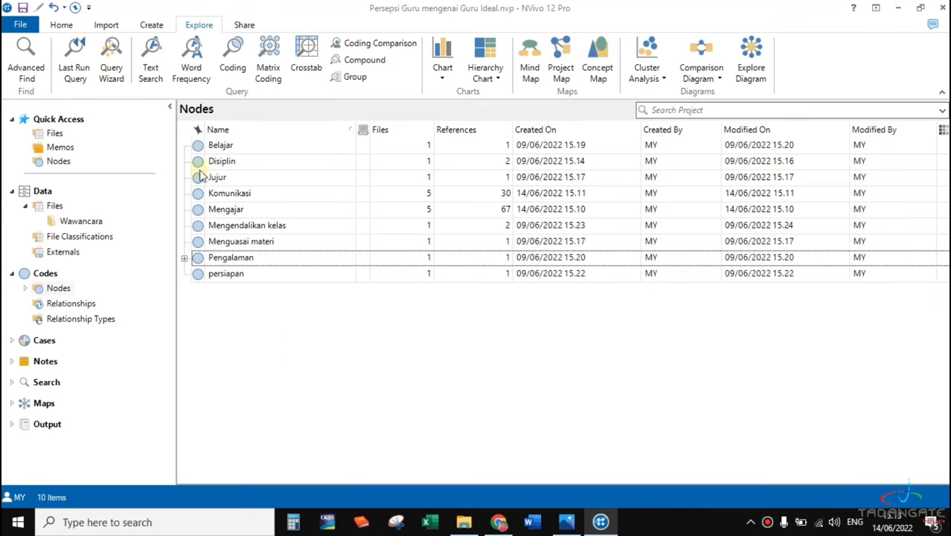